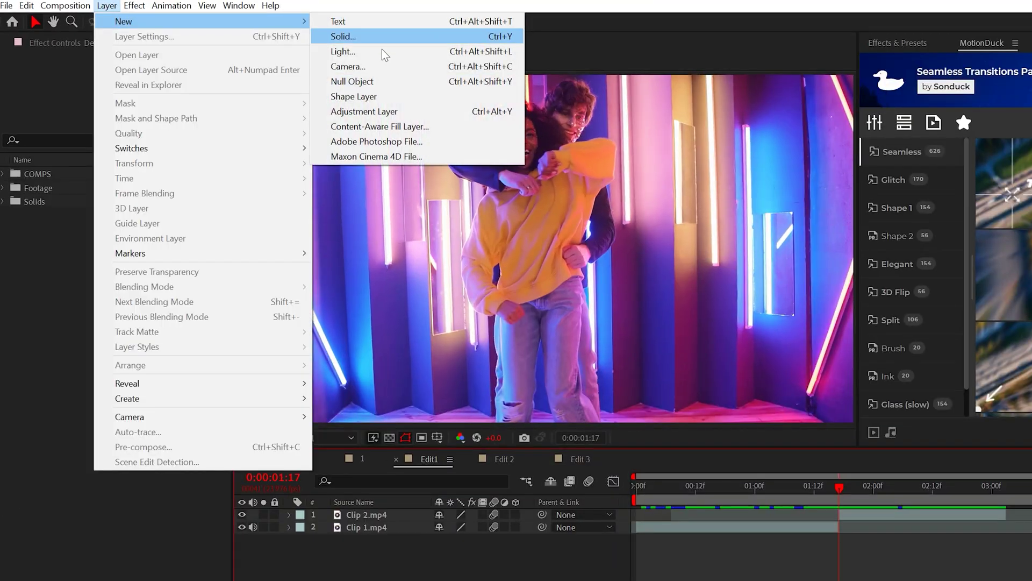
Step: Add an adjustment layer above the clips in Edit1 and apply the Motion Tile effect to it
{"action": "left_click", "coordinate": [364, 111]}
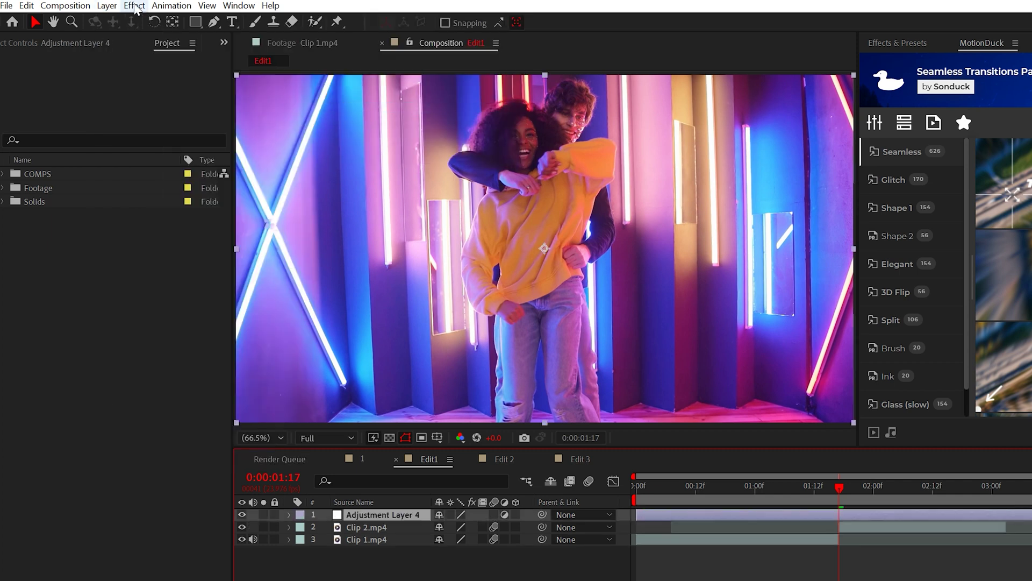
{"action": "left_click", "coordinate": [134, 6]}
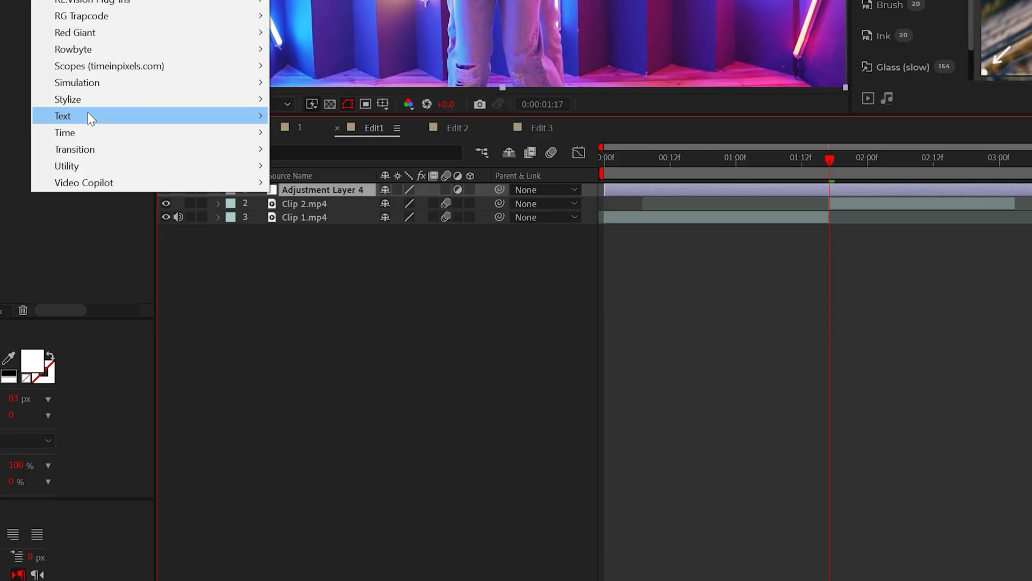
{"action": "mouse_move", "coordinate": [91, 101]}
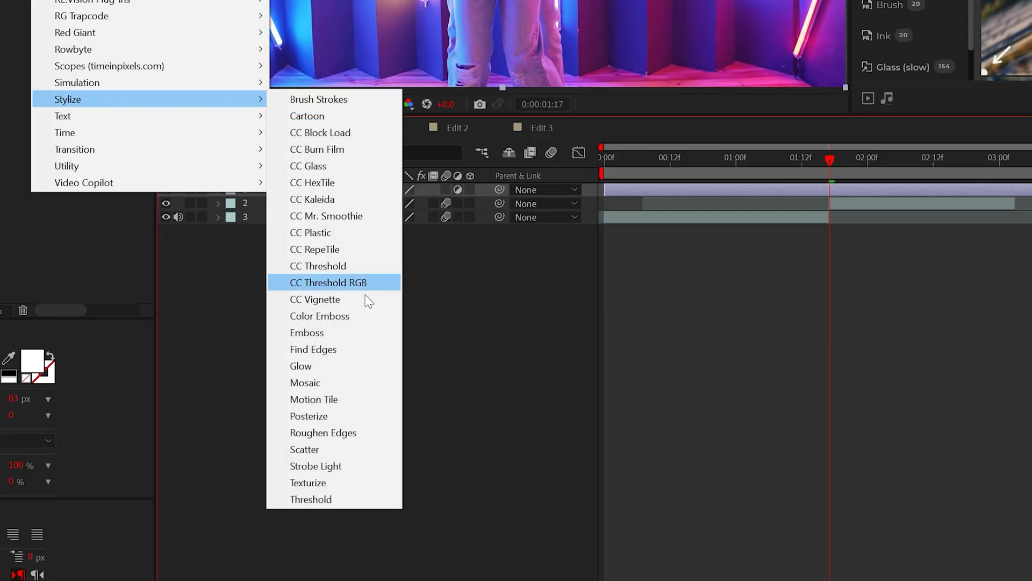
{"action": "left_click", "coordinate": [355, 404]}
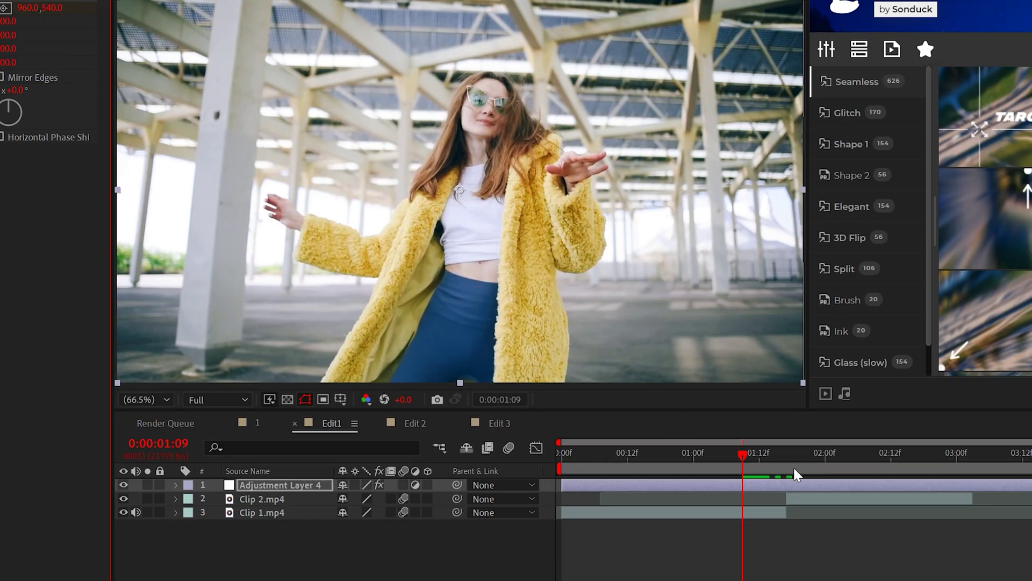
Step: Animate the Motion Tile's Tile Center vertically across the cut between Clip 1 and Clip 2, starting at 0:00:01:09
{"action": "left_click_drag", "start_coordinate": [797, 474], "coordinate": [876, 464]}
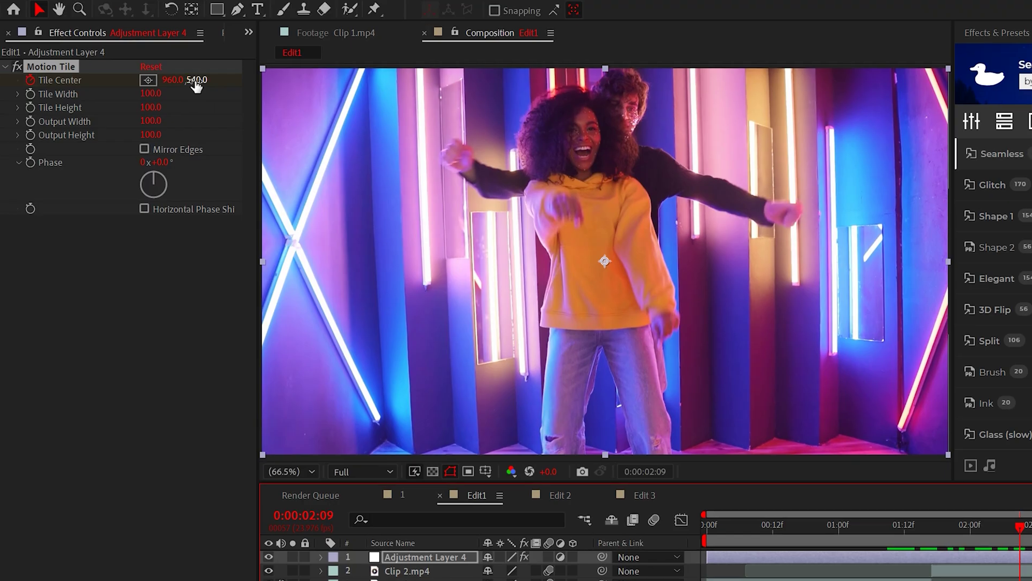
{"action": "left_click_drag", "start_coordinate": [196, 86], "coordinate": [749, 145]}
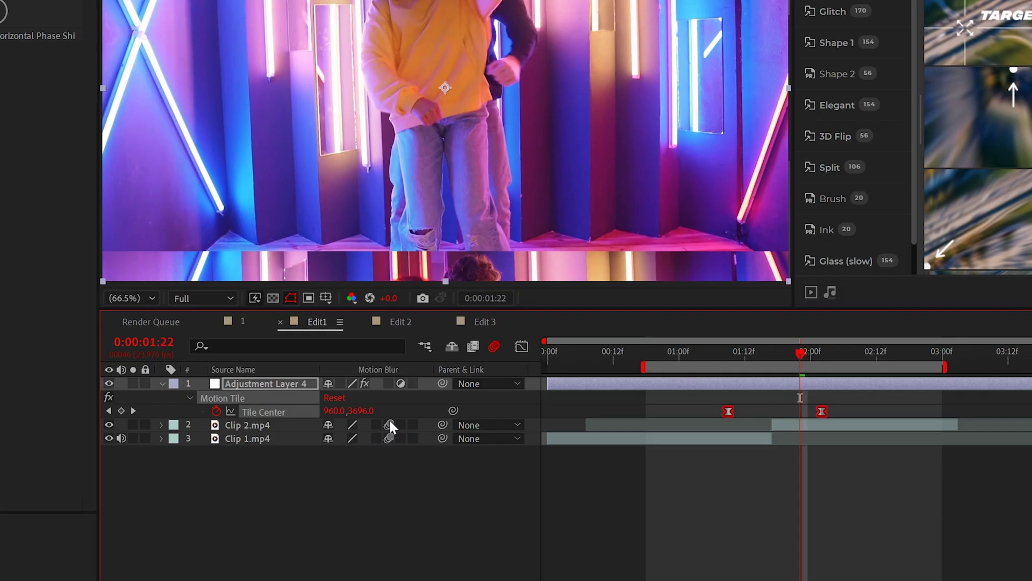
{"action": "left_click_drag", "start_coordinate": [758, 349], "coordinate": [674, 352]}
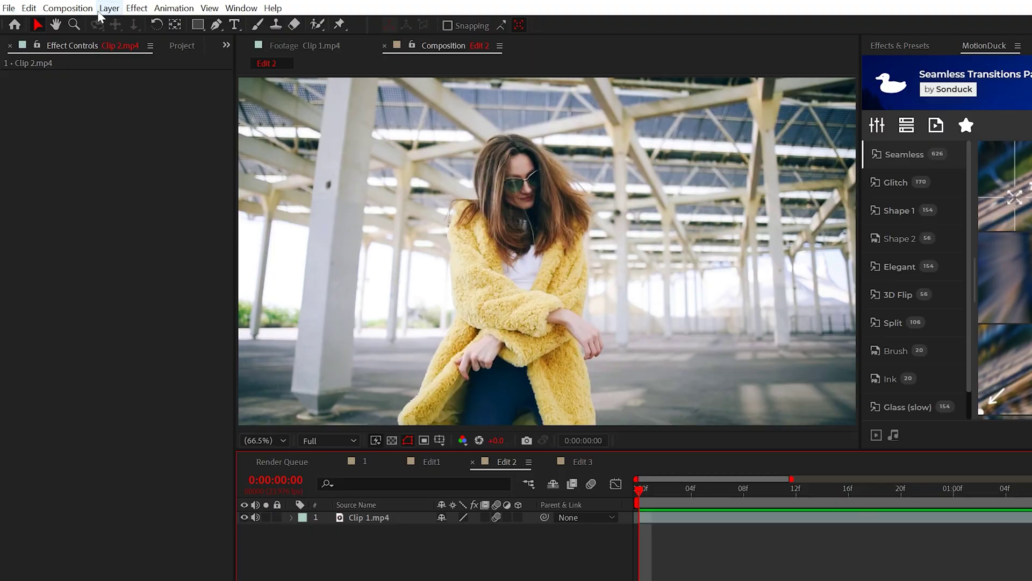
Step: Create an adjustment layer over Clip 1 in Edit 2 and apply the Motion Tile effect to it
{"action": "left_click", "coordinate": [110, 8]}
{"action": "left_click", "coordinate": [365, 115]}
{"action": "left_click", "coordinate": [137, 8]}
{"action": "mouse_move", "coordinate": [267, 437]}
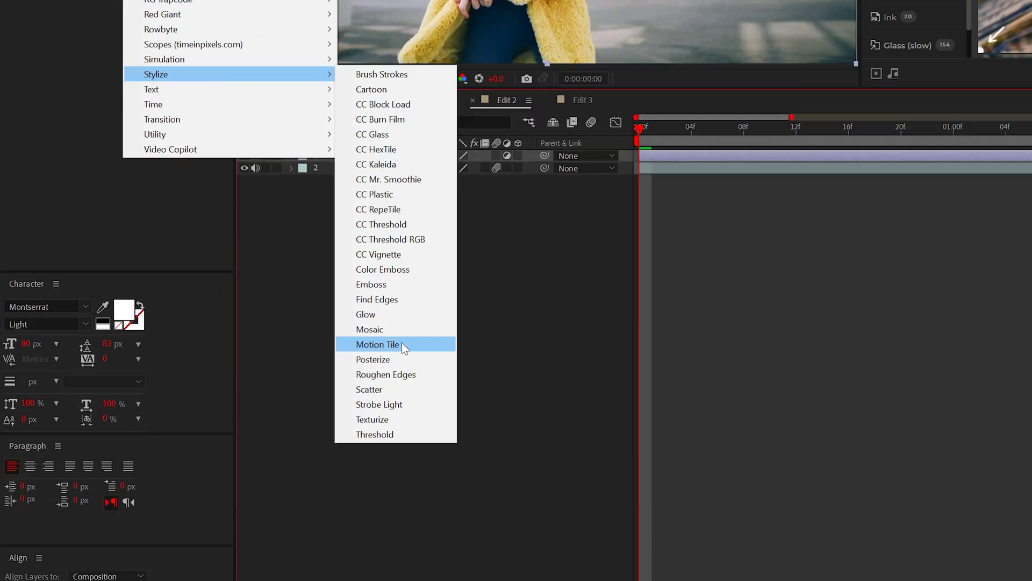
{"action": "left_click", "coordinate": [401, 341]}
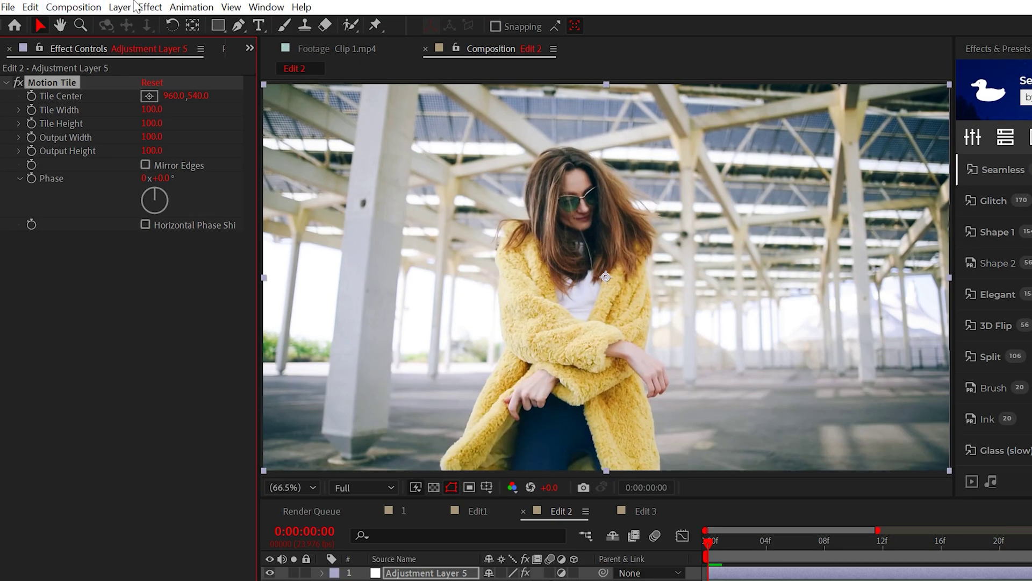
Step: Add a Transform effect to the Edit 2 adjustment layer and keyframe its Scale from 25 at the start to 100 at 0:00:01:00
{"action": "left_click", "coordinate": [138, 7]}
{"action": "mouse_move", "coordinate": [188, 218]}
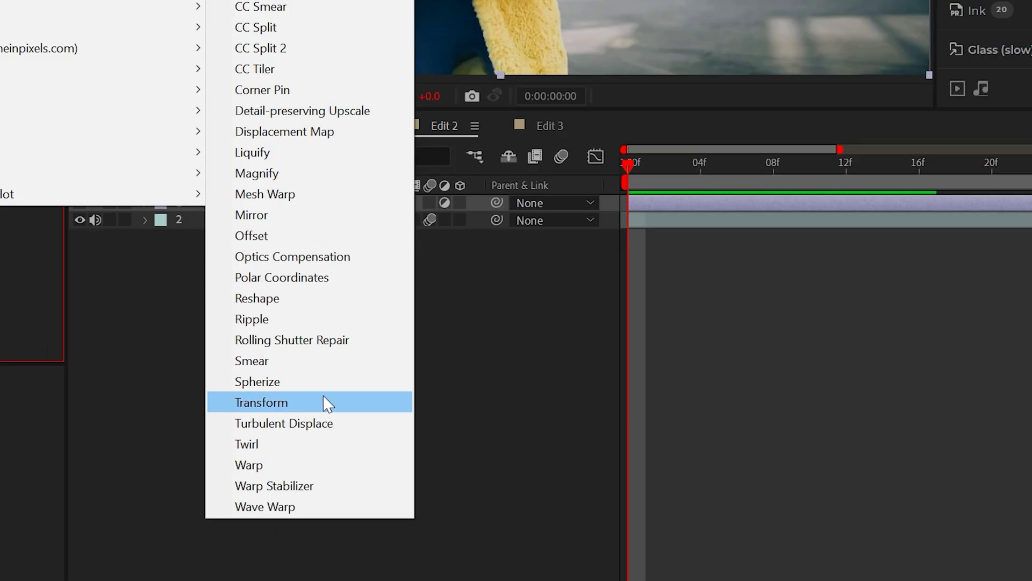
{"action": "left_click", "coordinate": [322, 407]}
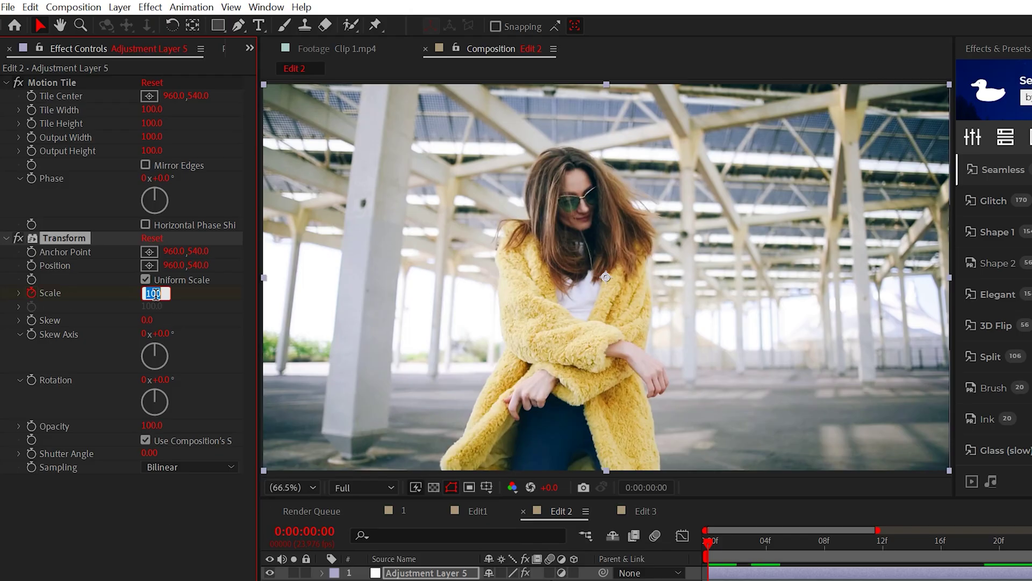
{"action": "type", "text": "25"}
{"action": "key", "text": "Return"}
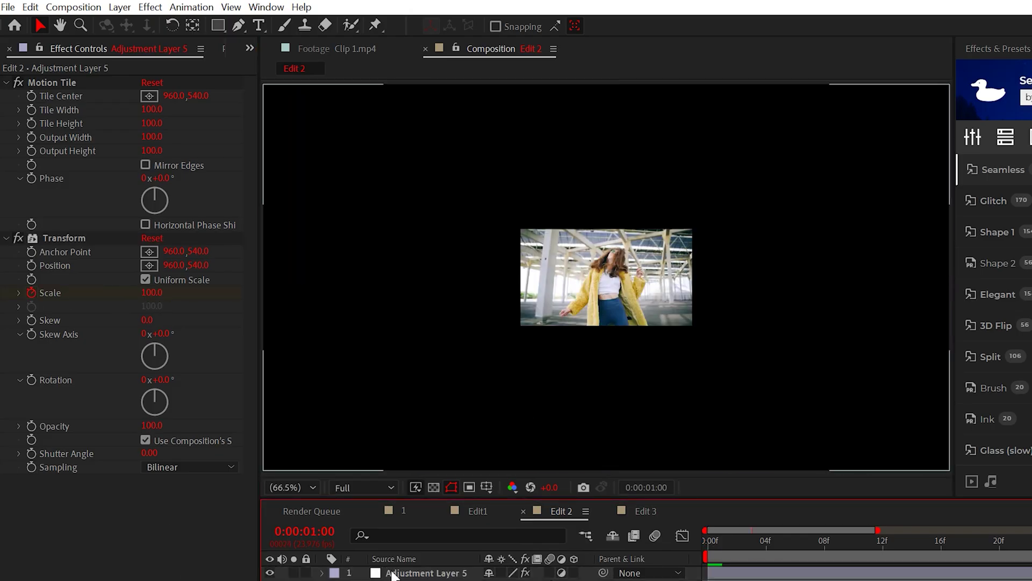
Step: Return to the first frame and expand the Motion Tile to Output Width 660 and Output Height 500 with Mirror Edges enabled
{"action": "key", "text": "space"}
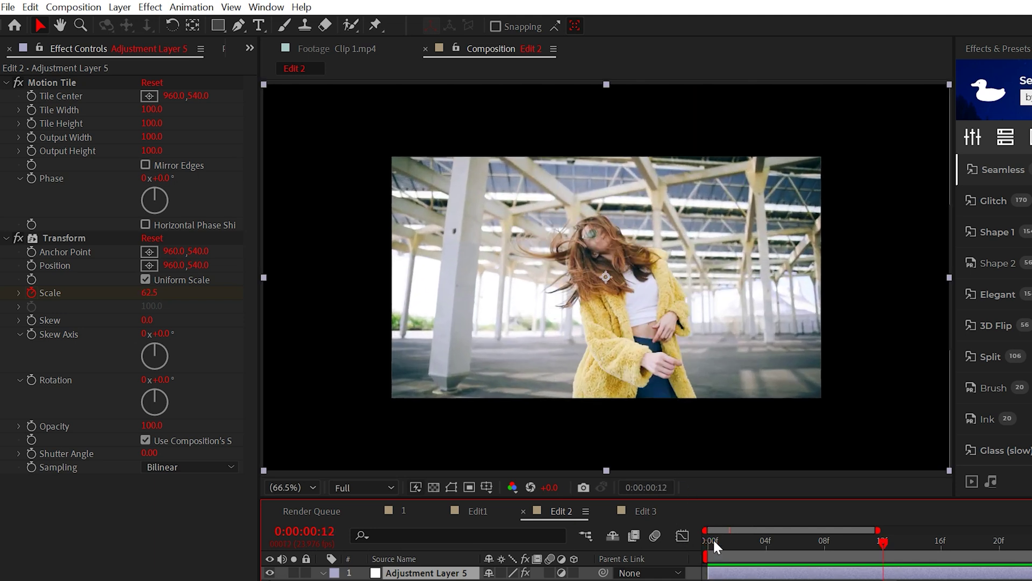
{"action": "left_click", "coordinate": [714, 545]}
{"action": "left_click_drag", "start_coordinate": [153, 151], "coordinate": [199, 143]}
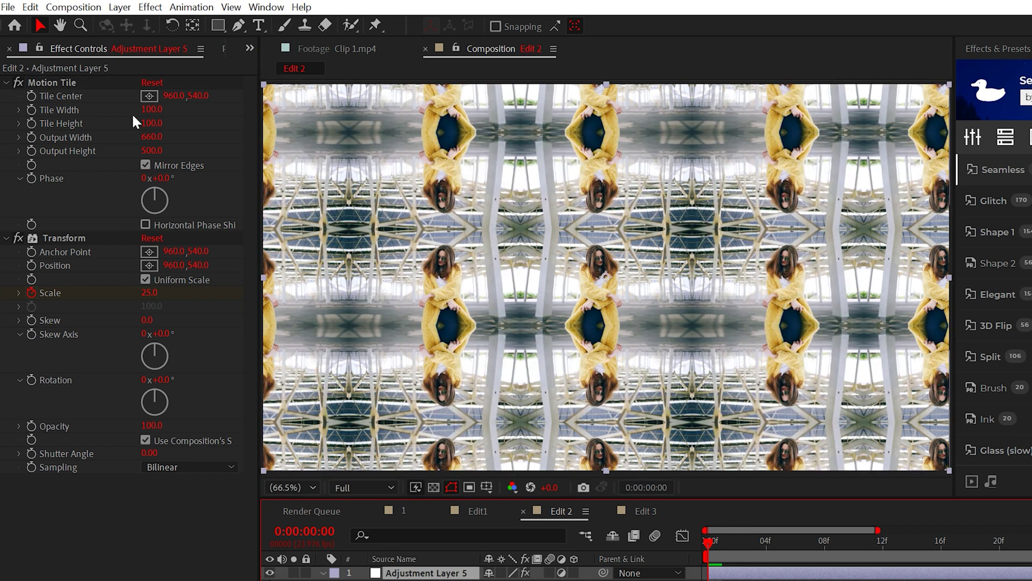
Step: Add an Optics Compensation effect to the Edit 2 adjustment layer and place it between Motion Tile and Transform
{"action": "left_click", "coordinate": [151, 7]}
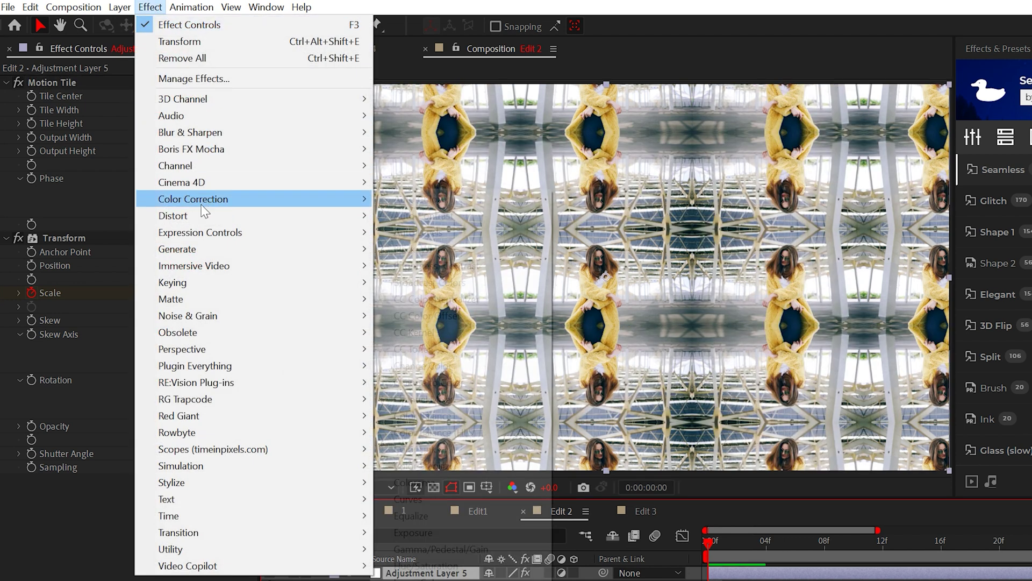
{"action": "mouse_move", "coordinate": [226, 215]}
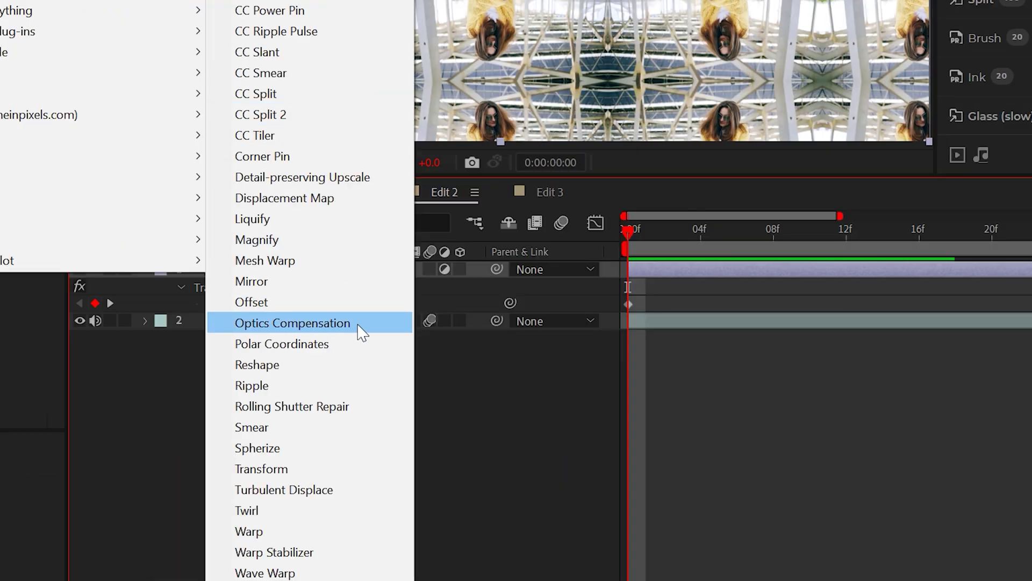
{"action": "left_click", "coordinate": [359, 324]}
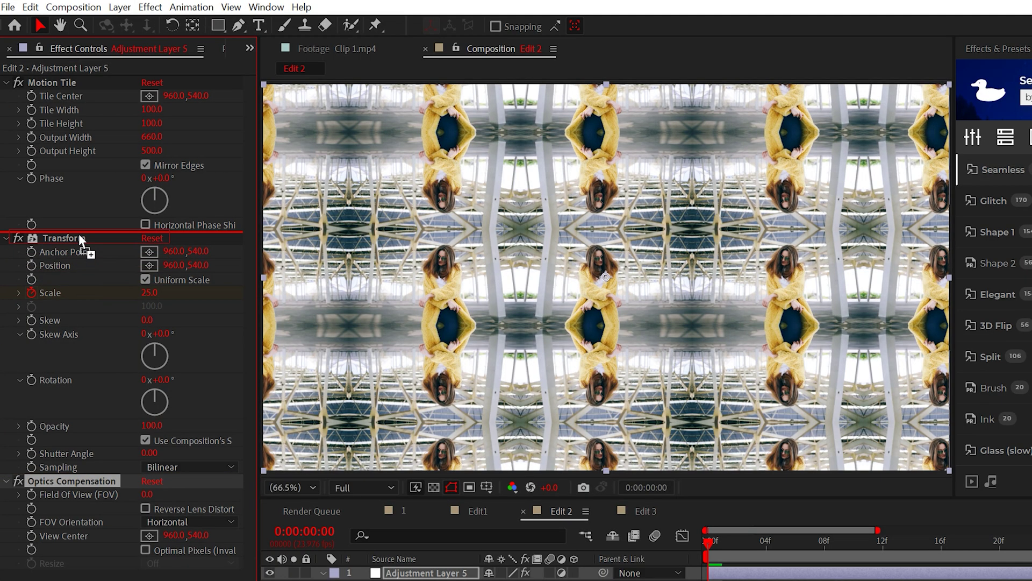
{"action": "left_click_drag", "start_coordinate": [79, 233], "coordinate": [78, 233]}
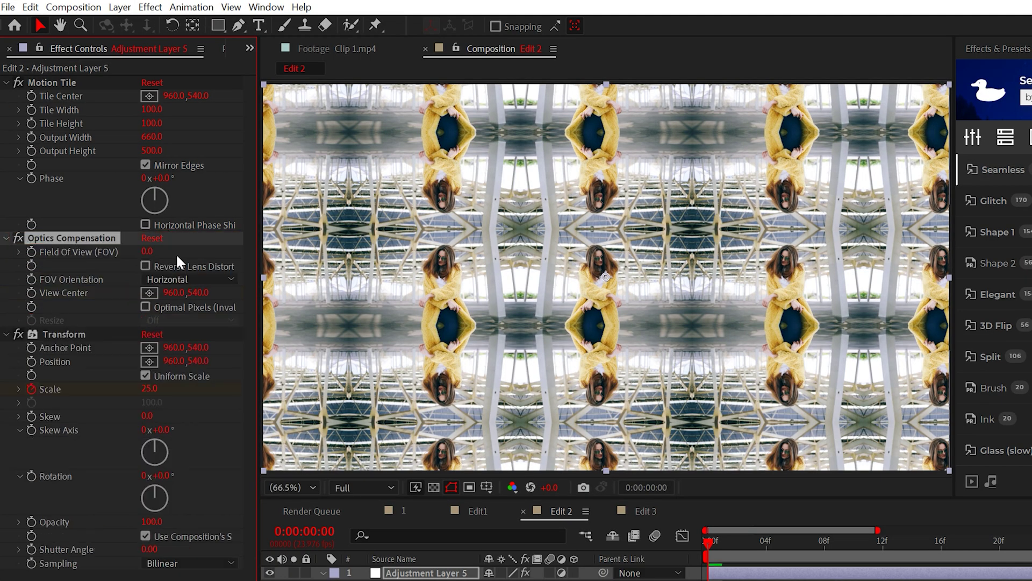
Step: Enable Reverse Lens Distortion and keyframe the Field Of View at 125 on the first frame, then go to the ending keyframe
{"action": "left_click", "coordinate": [145, 266]}
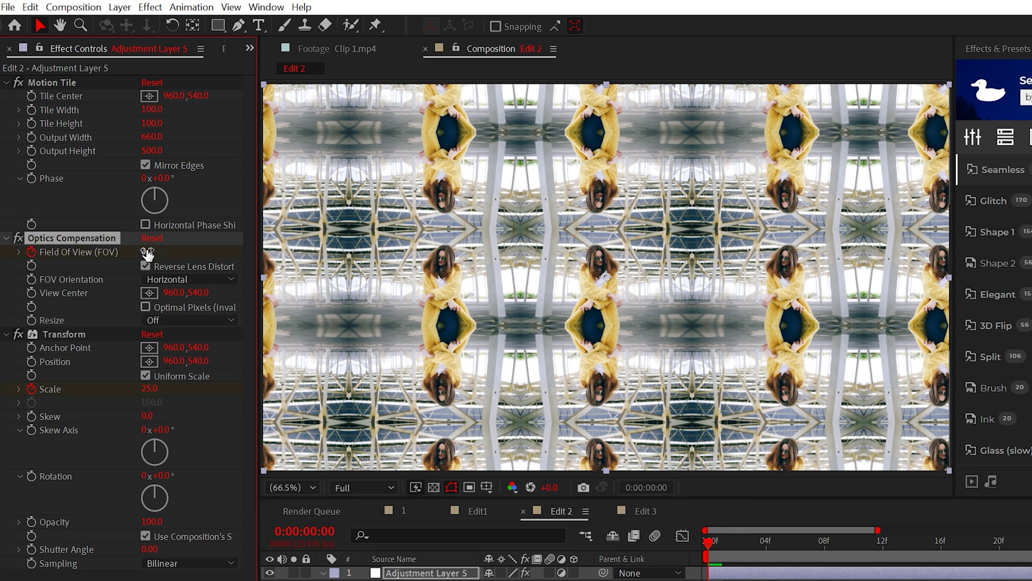
{"action": "type", "text": "125"}
{"action": "key", "text": "Return"}
{"action": "key", "text": "k"}
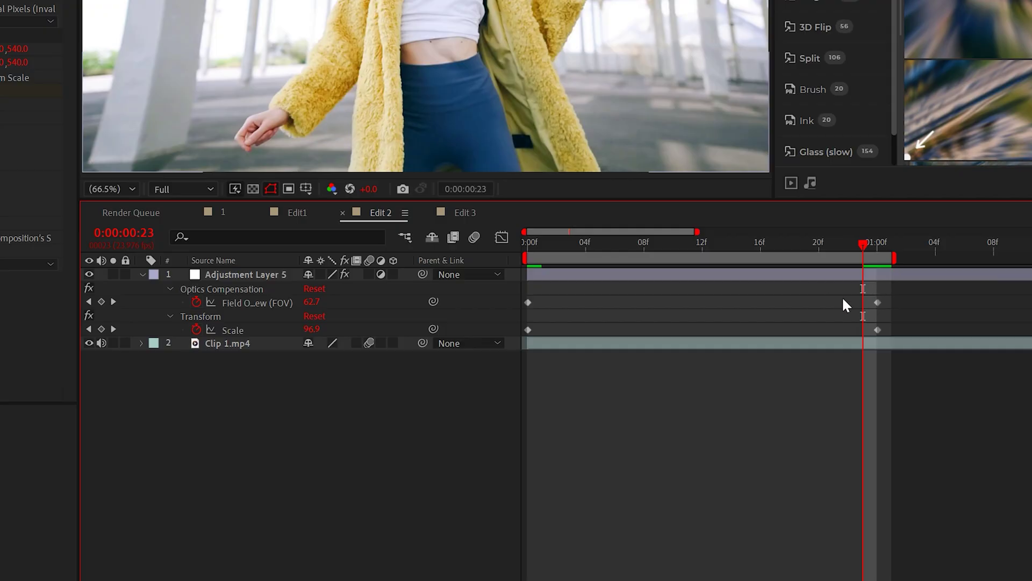
Step: Apply Easy Ease to the ending Field Of View and Scale keyframes at 0:00:01:00
{"action": "left_click_drag", "start_coordinate": [822, 290], "coordinate": [895, 348]}
{"action": "key", "text": "F9"}
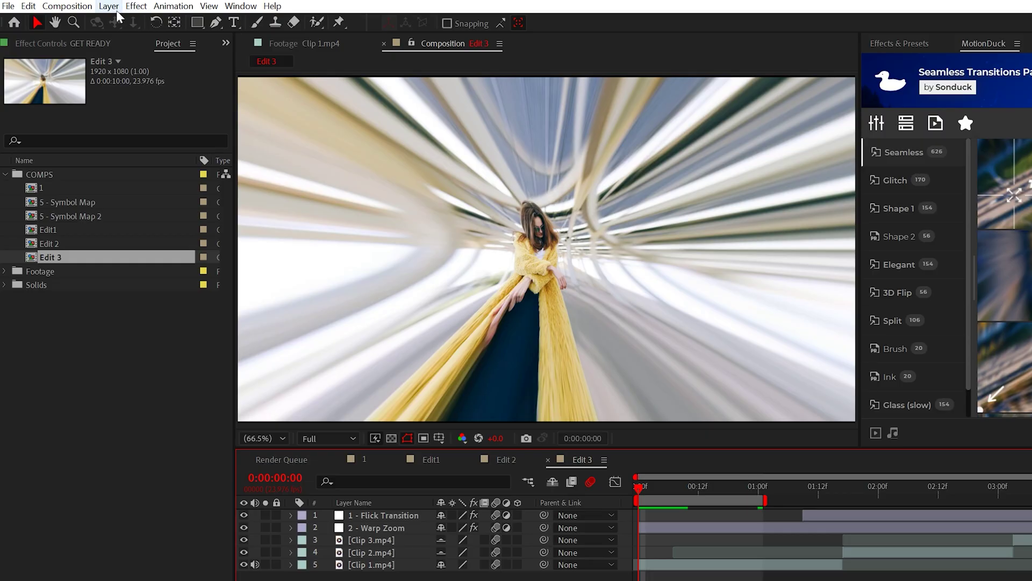
Step: Create a black solid as the top layer of the Edit 3 composition
{"action": "left_click", "coordinate": [109, 6]}
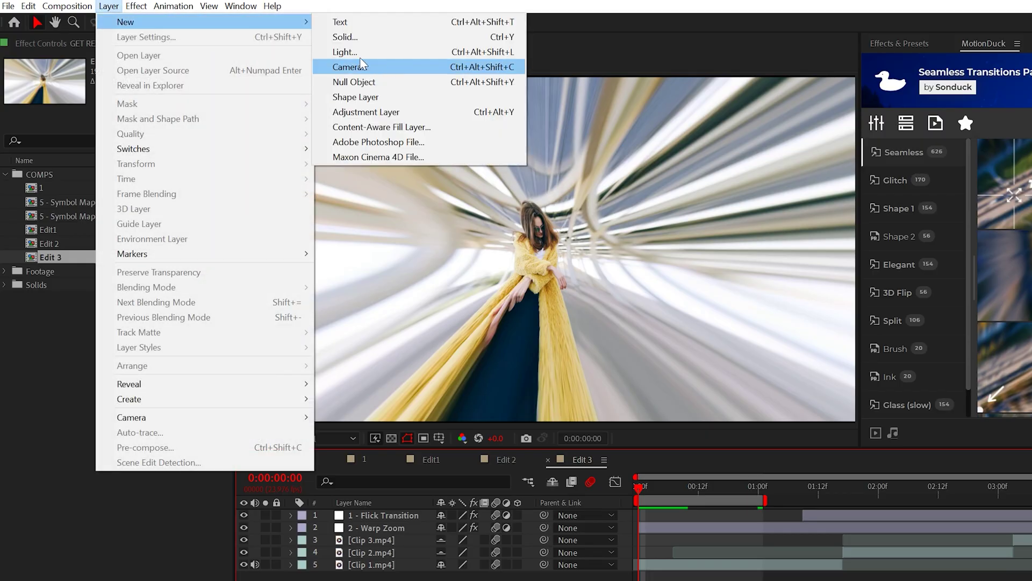
{"action": "left_click", "coordinate": [344, 36]}
{"action": "left_click", "coordinate": [495, 479]}
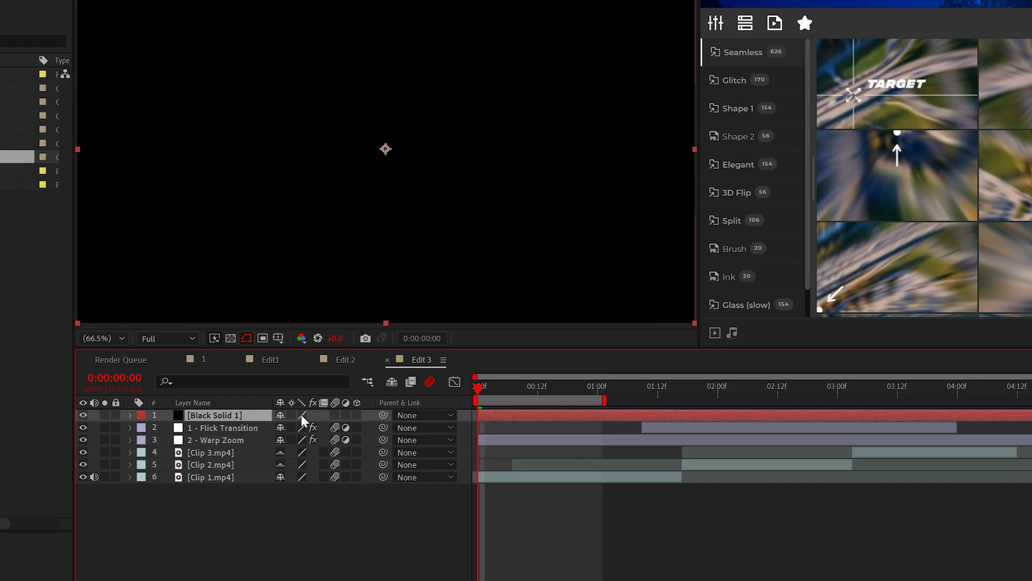
Step: Unlink the black solid's Scale and keyframe its vertical value from 0% at the start to 90% at 0:00:00:21
{"action": "key", "text": "s"}
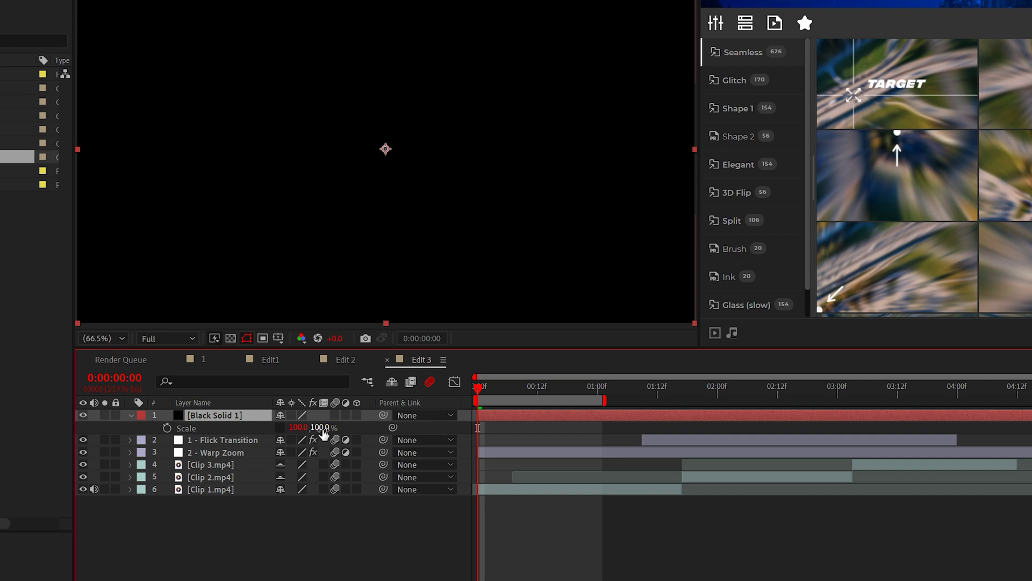
{"action": "type", "text": "0"}
{"action": "left_click", "coordinate": [362, 427]}
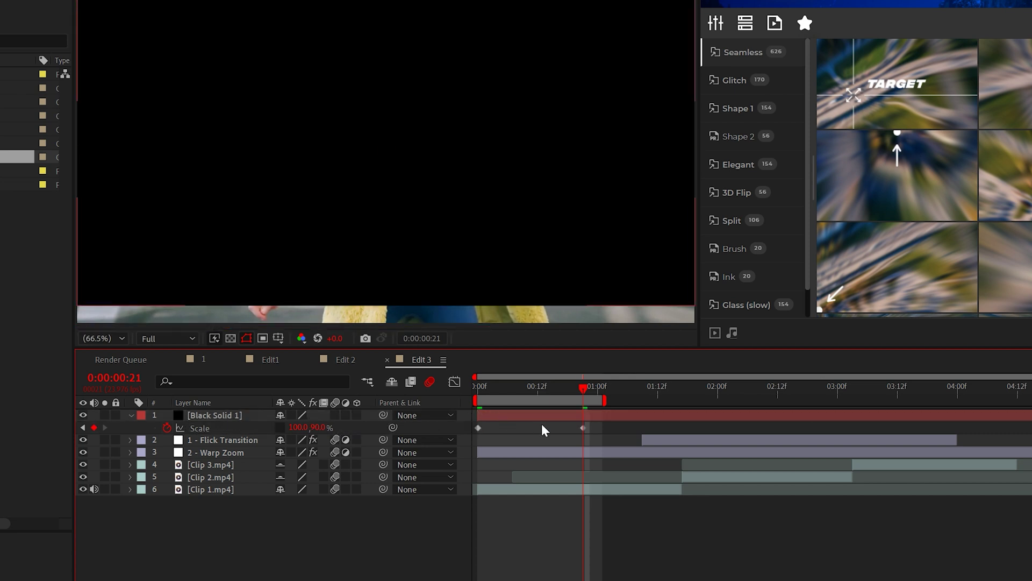
Step: Apply Easy Ease to the solid's ending Scale keyframe and set the layer's blending mode to Stencil Alpha
{"action": "left_click", "coordinate": [583, 428]}
{"action": "key", "text": "F9"}
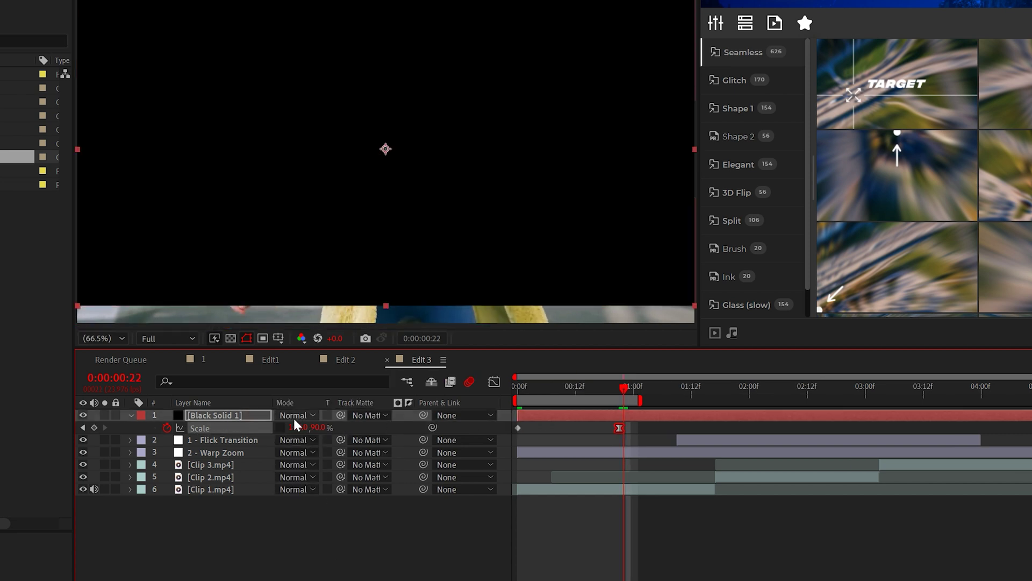
{"action": "left_click", "coordinate": [295, 416]}
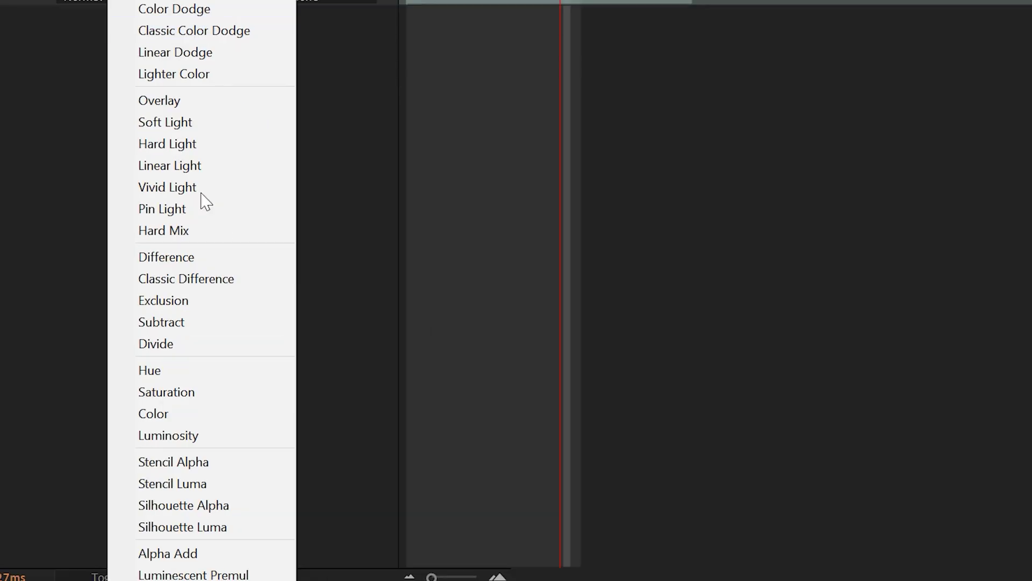
{"action": "left_click", "coordinate": [153, 463]}
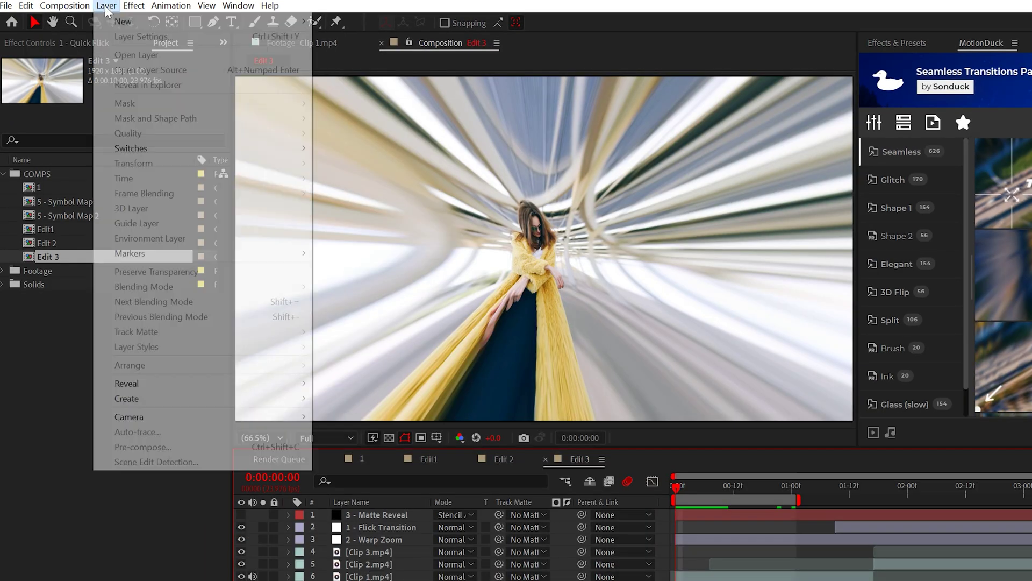
Step: Create a top adjustment layer named FX ADJ Layer in Edit 3 and apply the Tint effect to it
{"action": "mouse_move", "coordinate": [129, 22]}
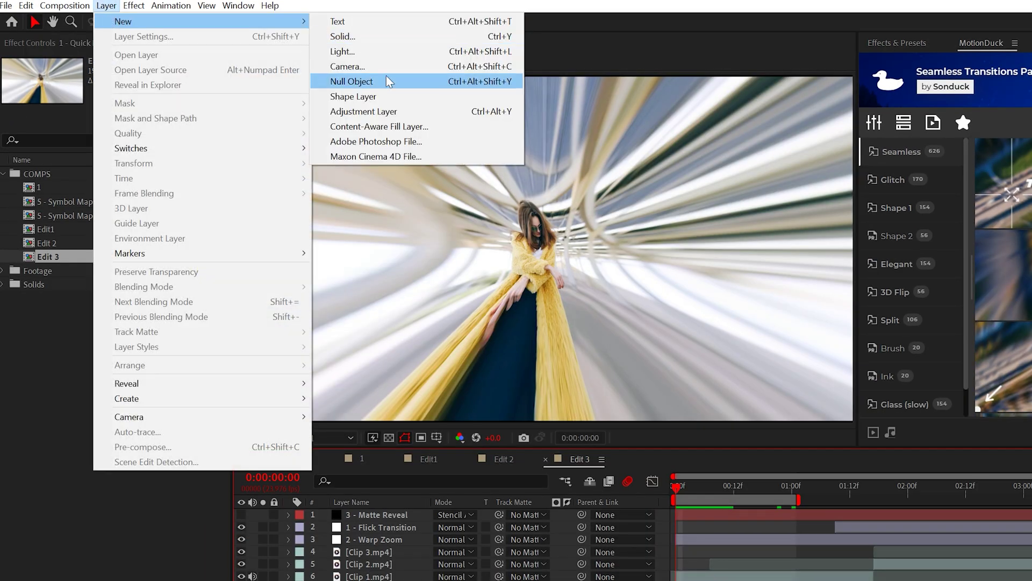
{"action": "left_click", "coordinate": [373, 113]}
{"action": "left_click", "coordinate": [134, 5]}
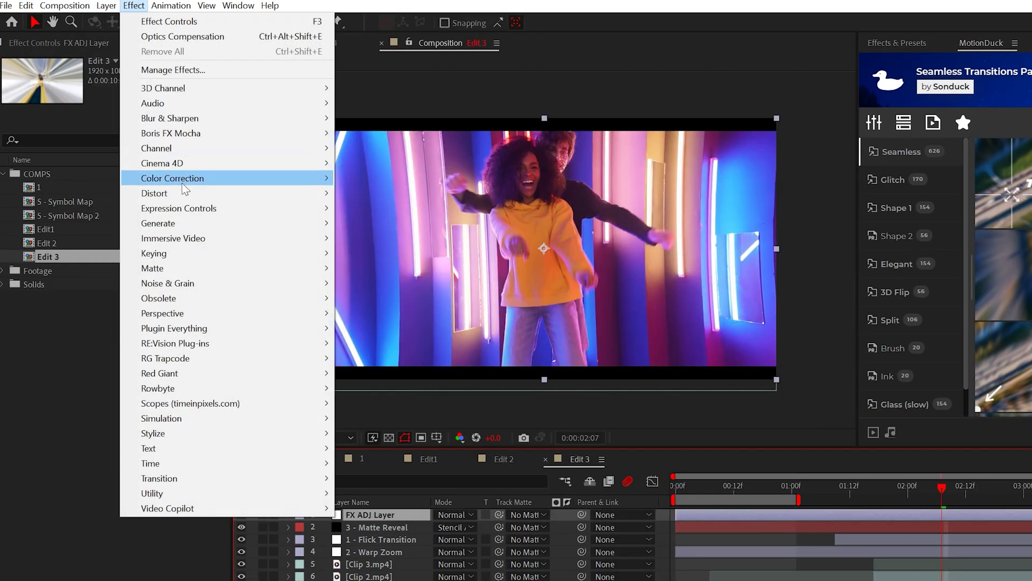
{"action": "mouse_move", "coordinate": [265, 185]}
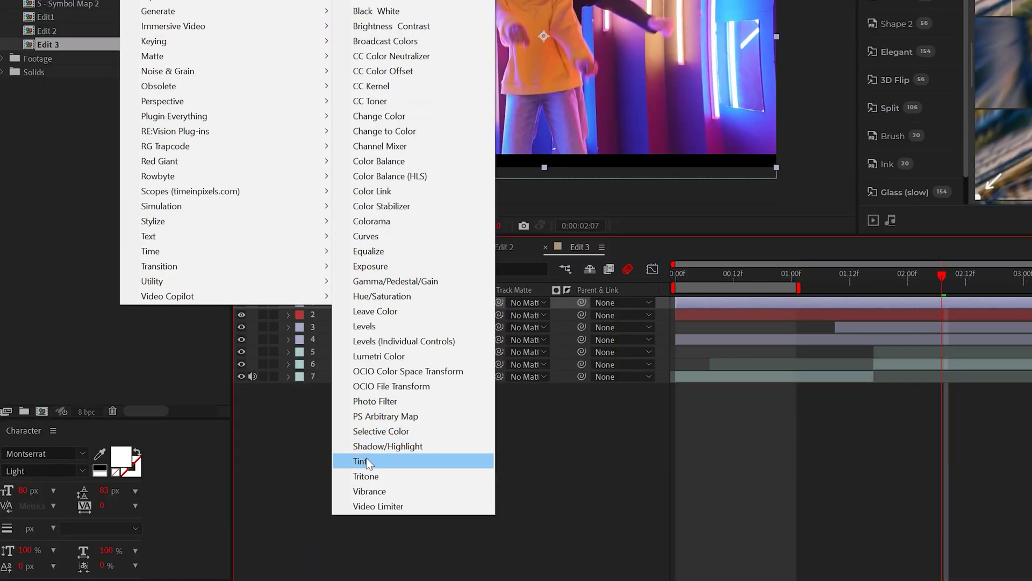
{"action": "left_click", "coordinate": [366, 461]}
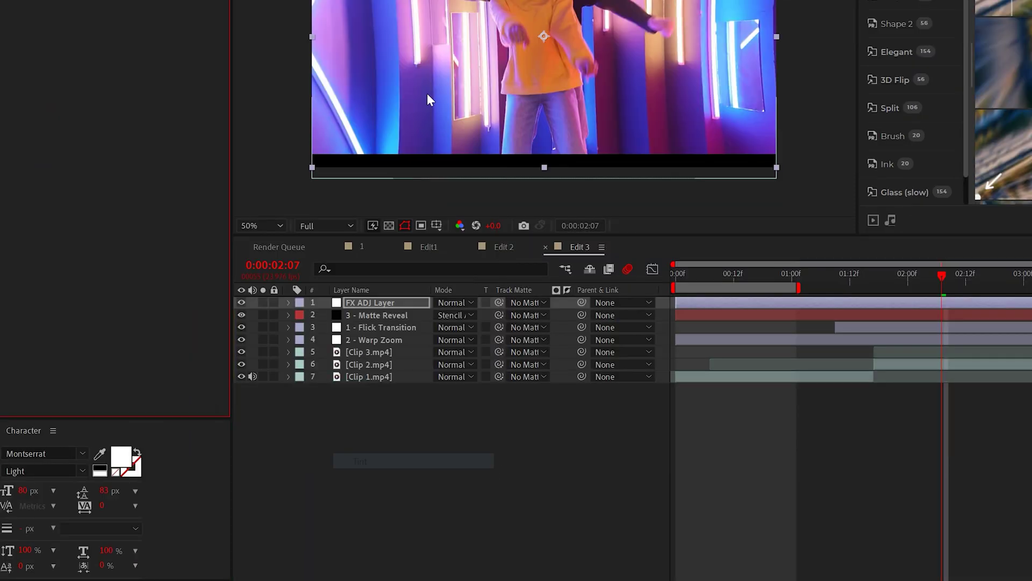
Step: Set the Tint's Map White To color to red FF0000
{"action": "left_click", "coordinate": [149, 96]}
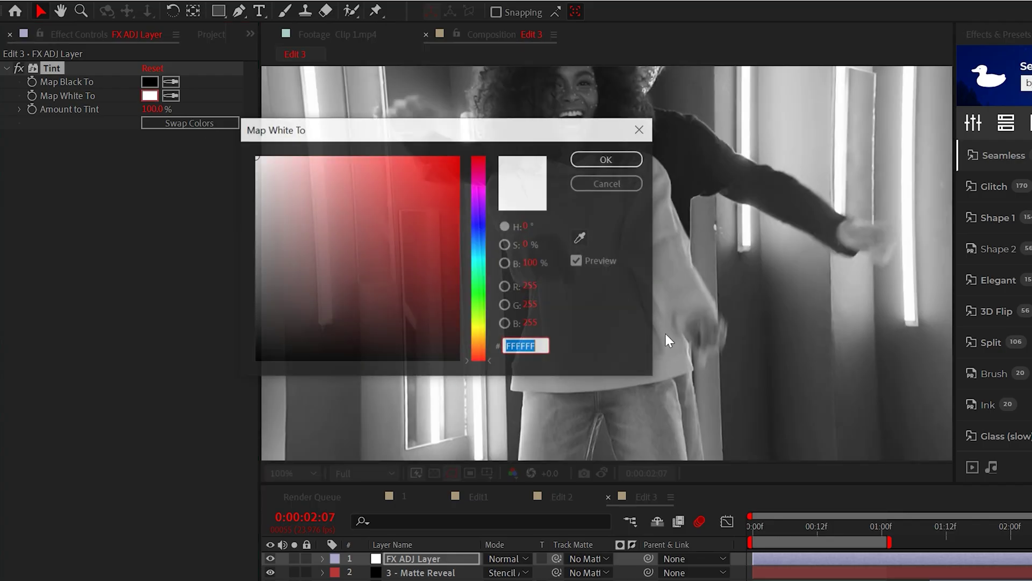
{"action": "type", "text": "FF0000"}
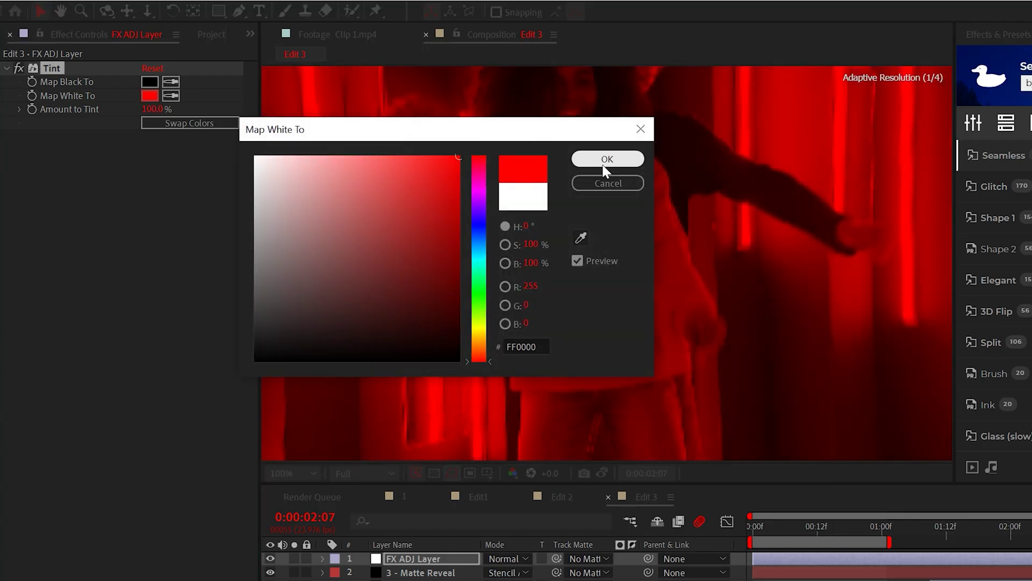
{"action": "left_click", "coordinate": [606, 159]}
Step: Keyframe FX ADJ Layer's Opacity at 100% at 0:00:00:16 and add further 0% and 100% flicker keyframes up to 0:00:01:06
{"action": "scroll", "coordinate": [545, 384], "scroll_direction": "down", "scroll_amount": 2}
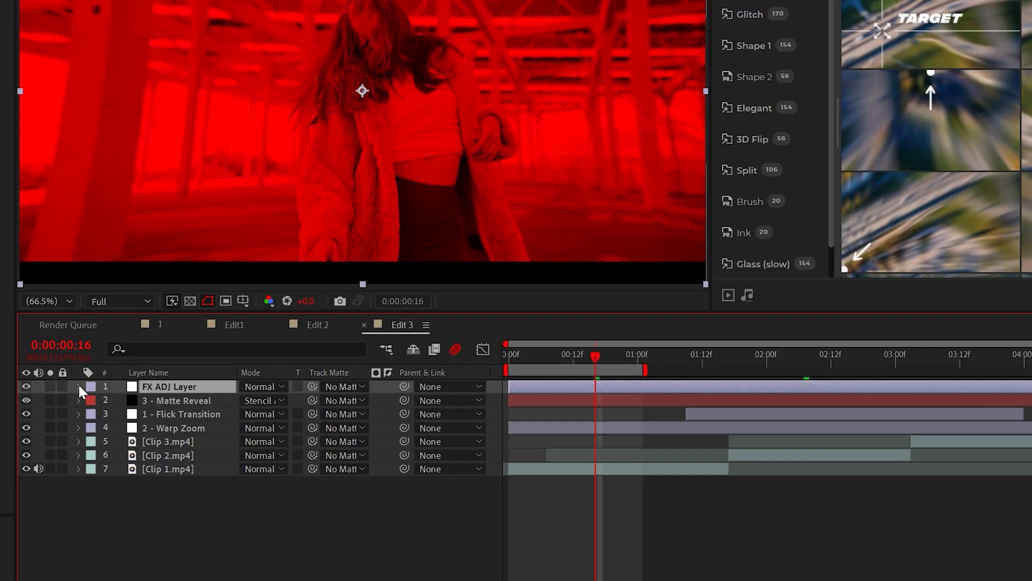
{"action": "left_click", "coordinate": [322, 559]}
{"action": "left_click", "coordinate": [92, 415]}
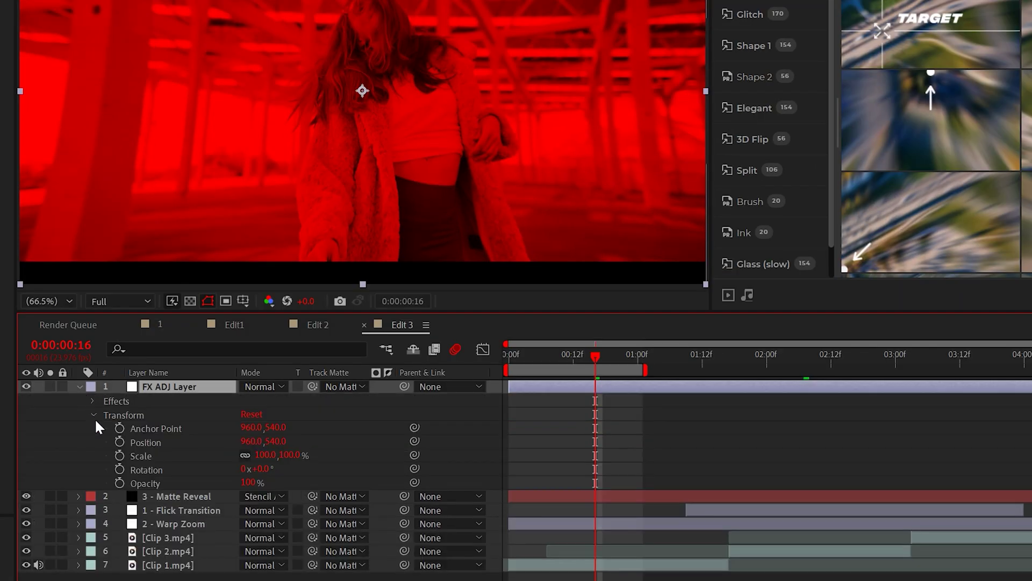
{"action": "left_click", "coordinate": [119, 483]}
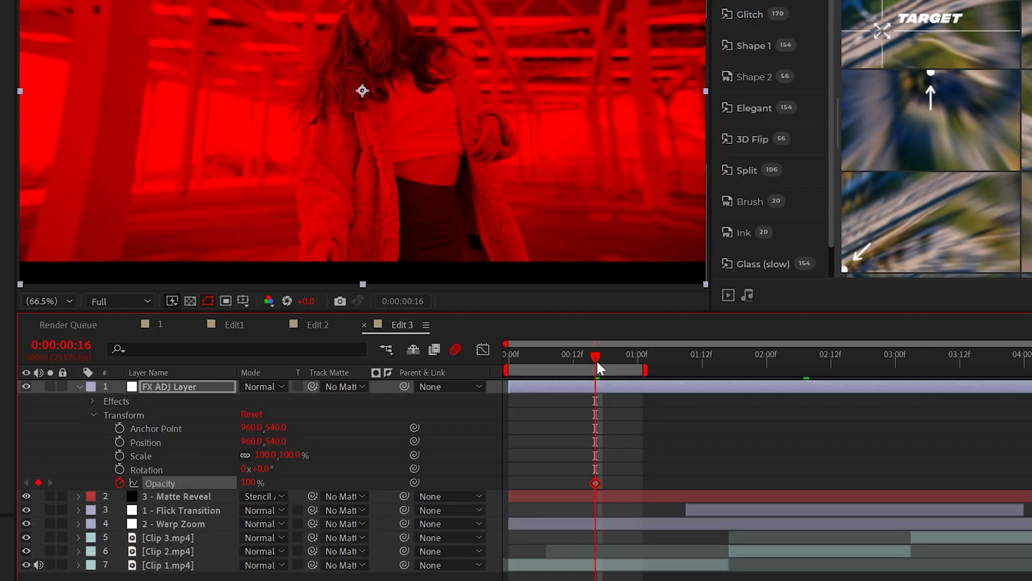
{"action": "left_click_drag", "start_coordinate": [595, 357], "coordinate": [673, 353]}
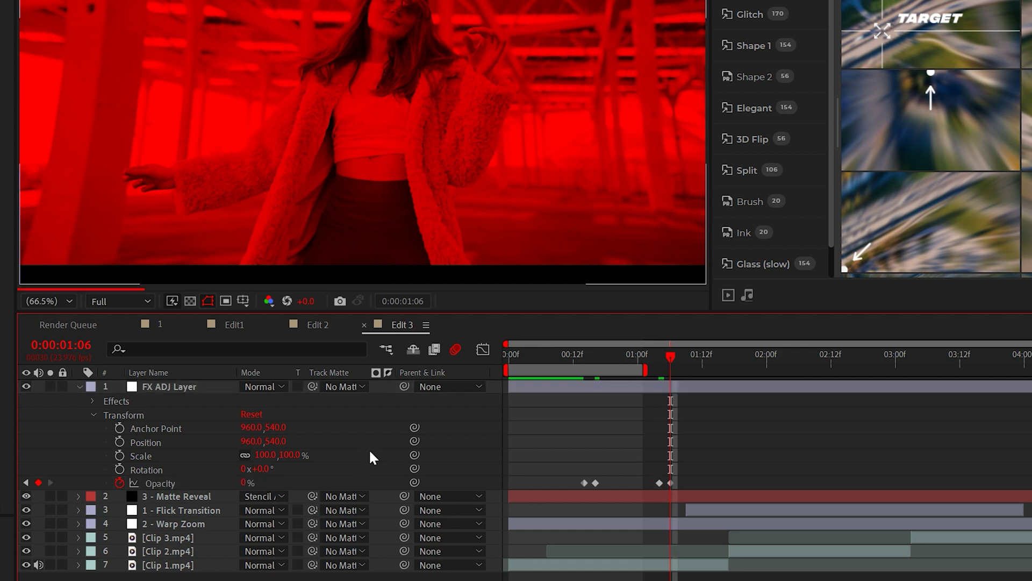
Step: Copy the Opacity flicker keyframes and paste them at 0:00:01:20 and further along the timeline
{"action": "left_click", "coordinate": [596, 352]}
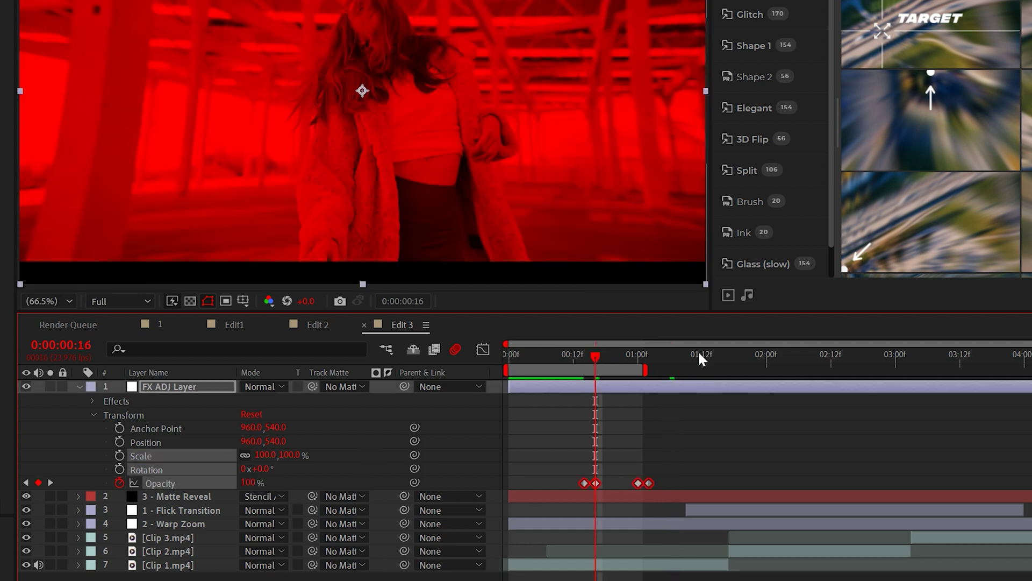
{"action": "left_click_drag", "start_coordinate": [701, 351], "coordinate": [746, 362]}
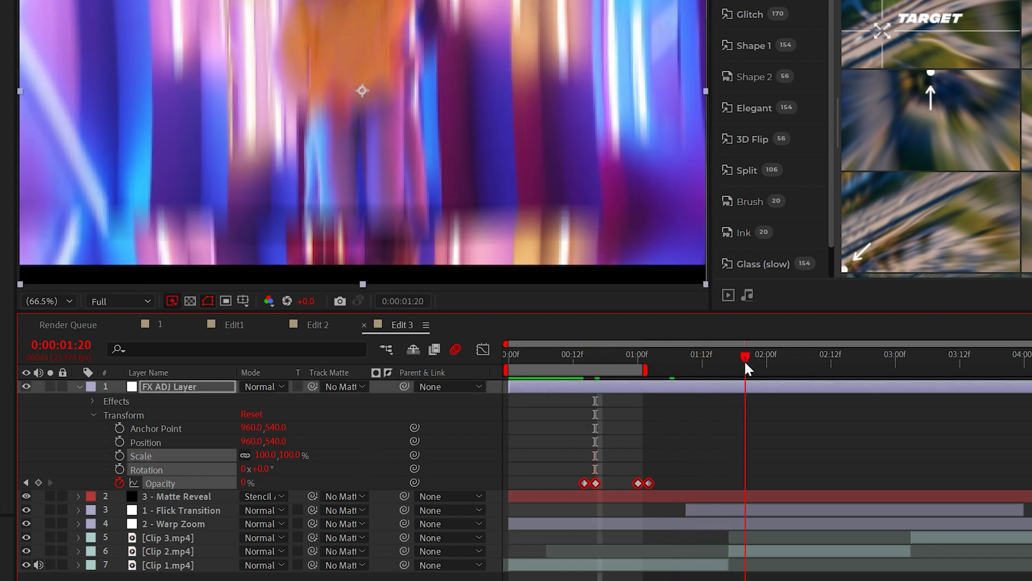
{"action": "key", "text": "ctrl+c"}
{"action": "key", "text": "ctrl+v"}
{"action": "left_click", "coordinate": [890, 355]}
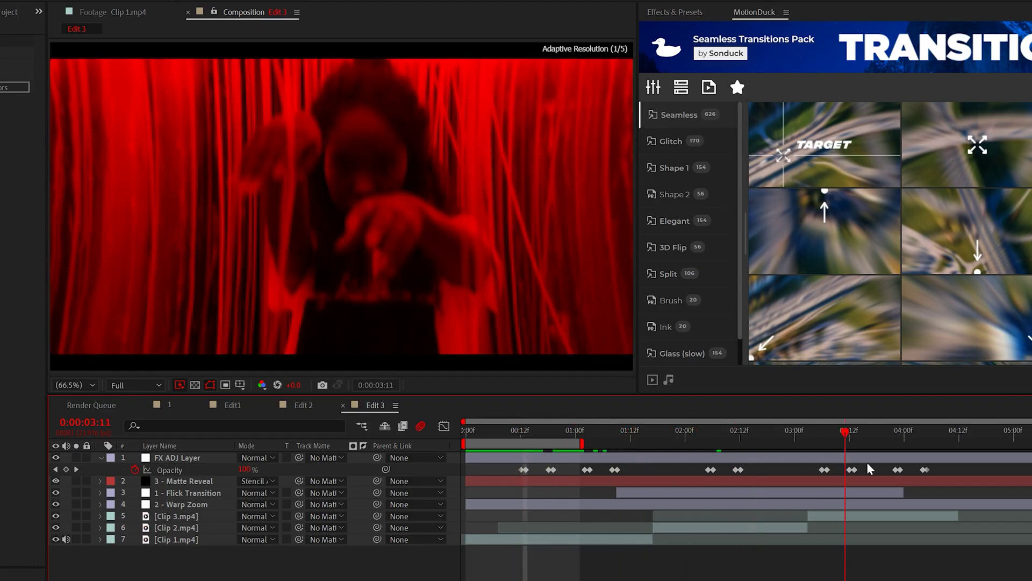
Step: Duplicate FX ADJ Layer and shift the copy with its Opacity flicker keyframes about 7 frames later in the timeline
{"action": "left_click", "coordinate": [183, 458]}
{"action": "key", "text": "ctrl+d"}
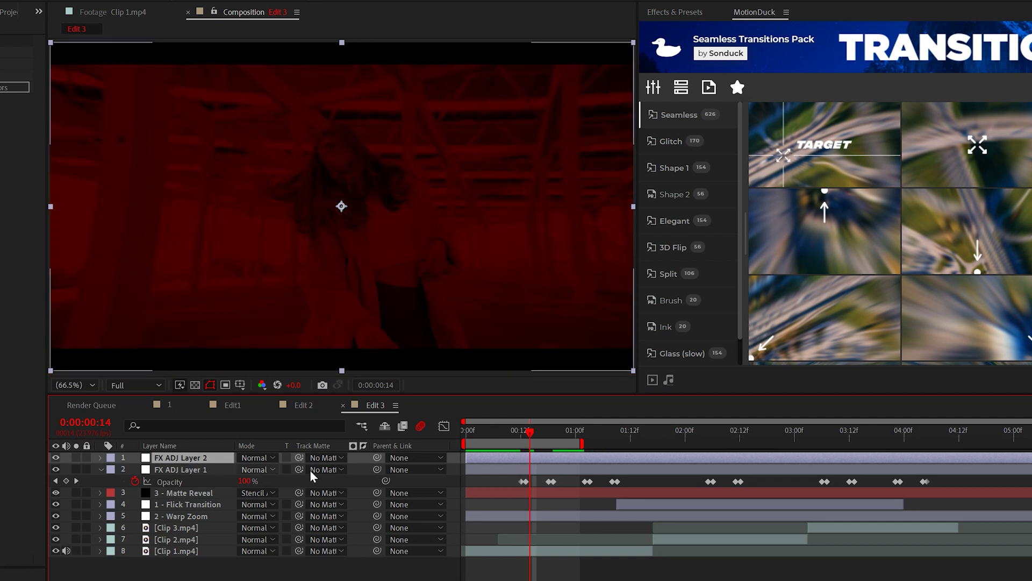
{"action": "key", "text": "u"}
{"action": "left_click_drag", "start_coordinate": [610, 457], "coordinate": [642, 458]}
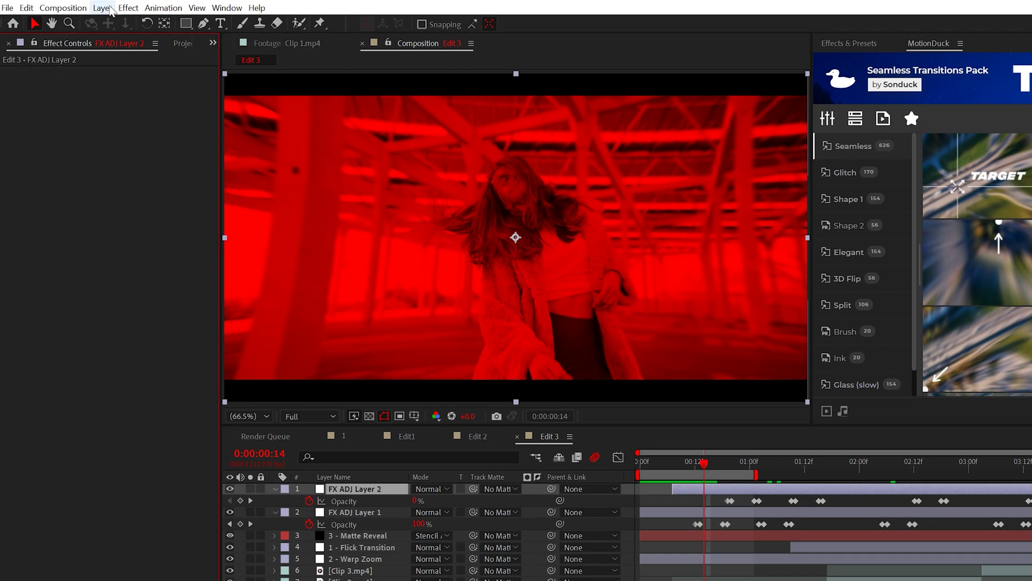
Step: Apply an effect from the Distort category to the duplicated layer, FX ADJ Layer 2
{"action": "left_click", "coordinate": [128, 8]}
{"action": "mouse_move", "coordinate": [161, 189]}
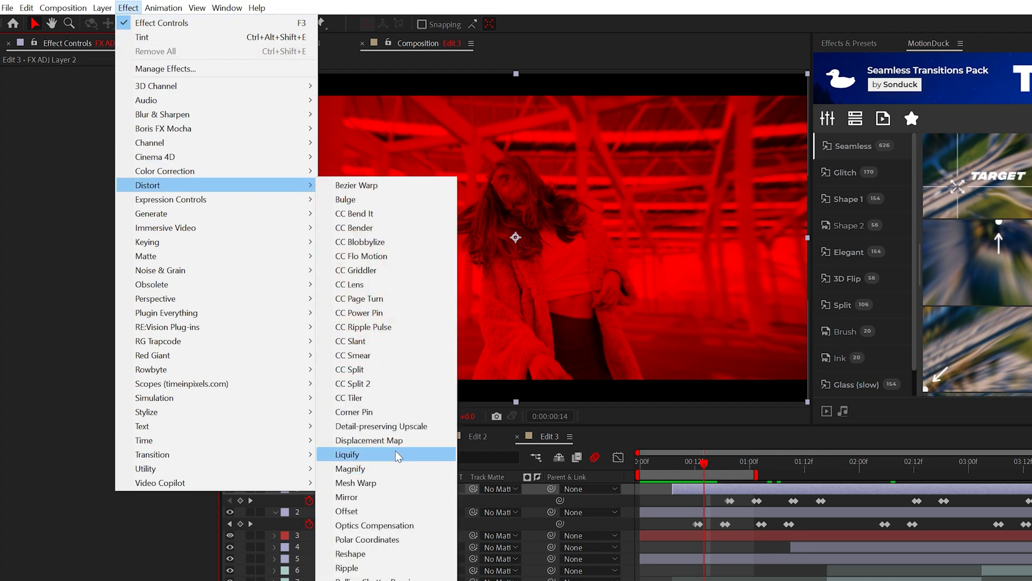
{"action": "left_click", "coordinate": [377, 439]}
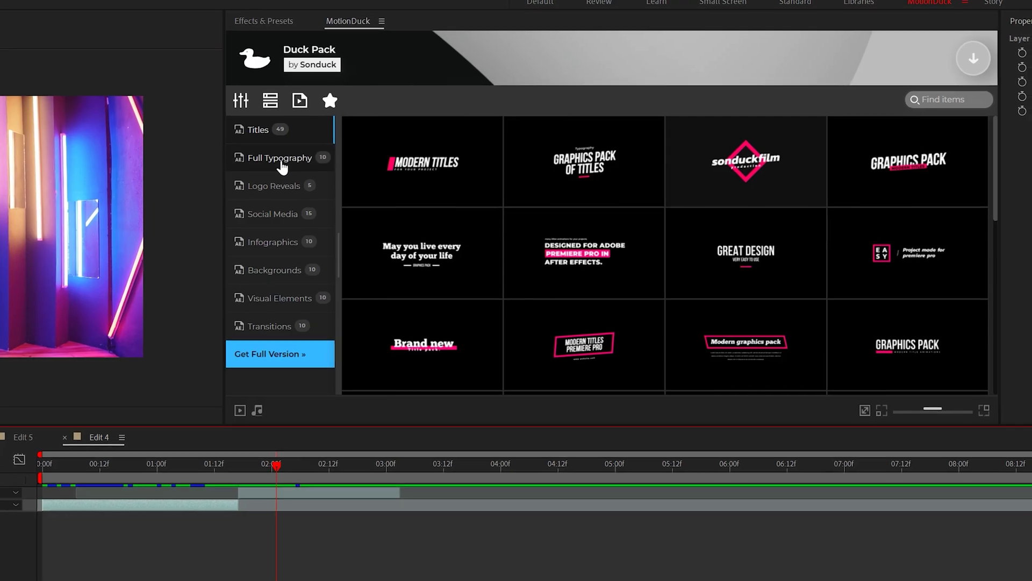
Step: Browse MotionDuck's Duck Pack presets for Full Typography, Logo Reveals, Social Media, Infographics and Backgrounds
{"action": "left_click", "coordinate": [269, 160]}
{"action": "left_click", "coordinate": [262, 189]}
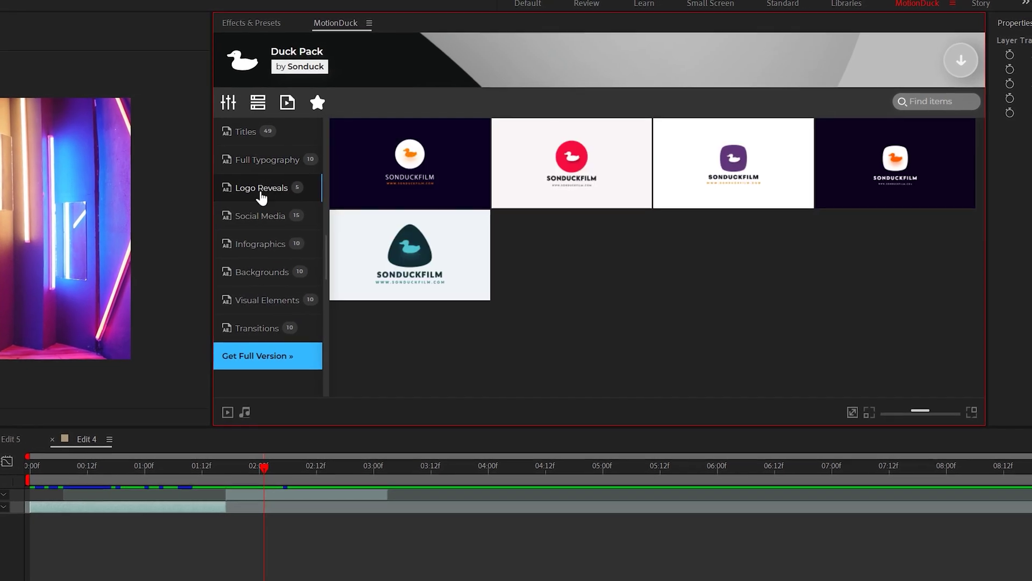
{"action": "left_click", "coordinate": [253, 216]}
{"action": "left_click", "coordinate": [256, 245]}
{"action": "left_click", "coordinate": [254, 275]}
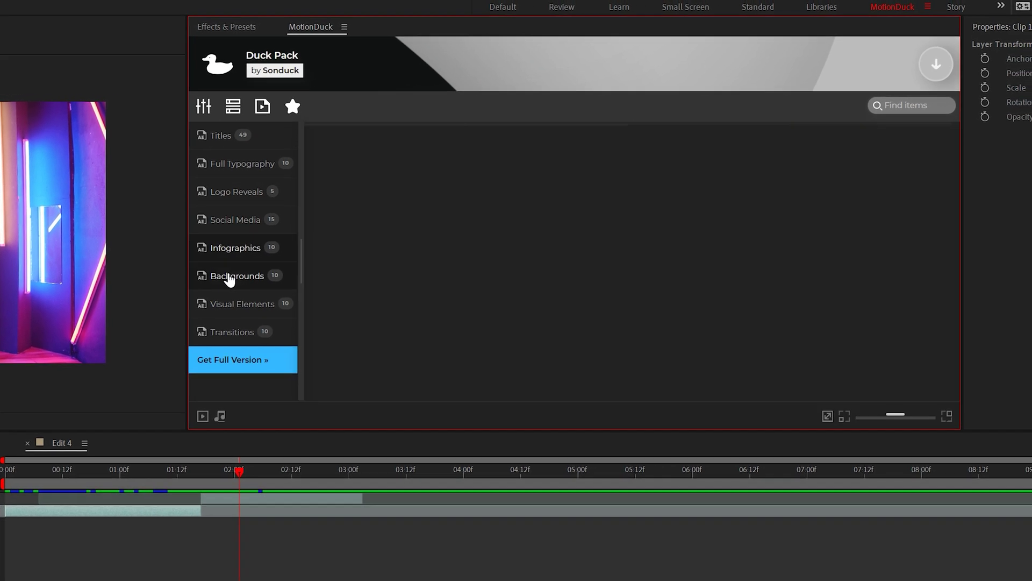
Step: Add a Visual Elements preset from the Duck Pack to Edit 4 and pick a Simple zoom preset from Seamless Transitions AE
{"action": "left_click", "coordinate": [280, 304]}
{"action": "left_click", "coordinate": [711, 303]}
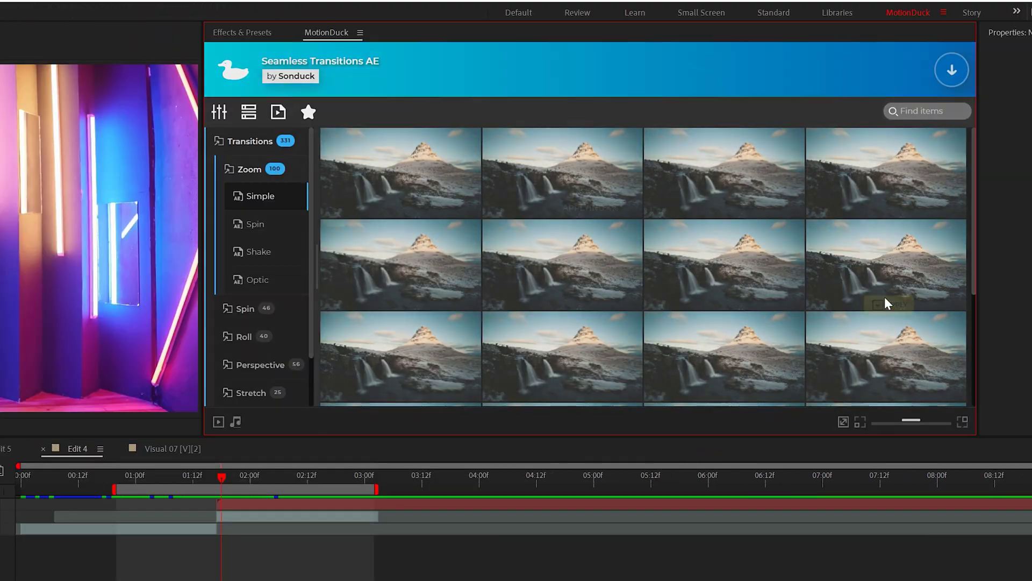
{"action": "left_click", "coordinate": [885, 303]}
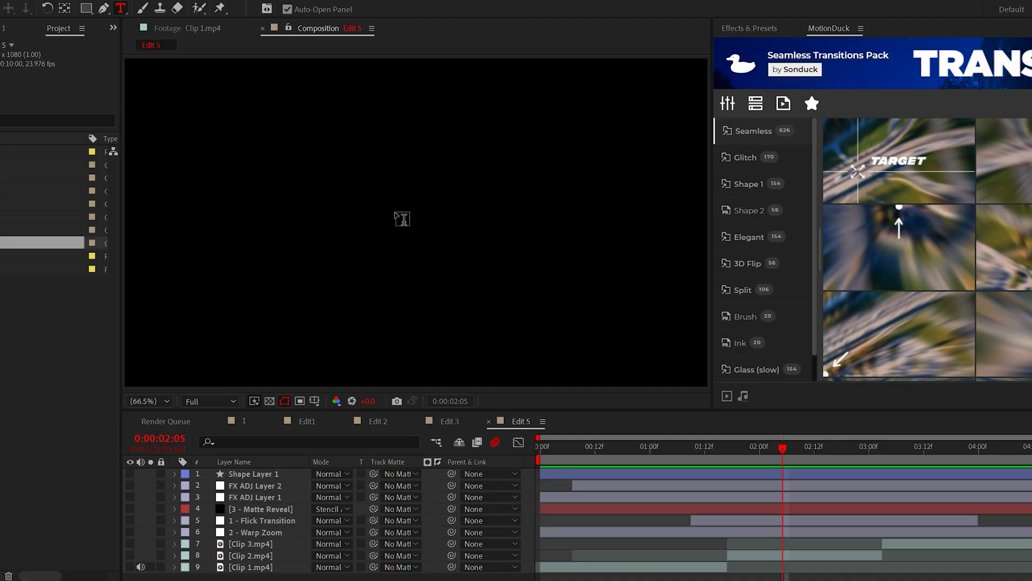
Step: Create a "+" text layer in Edit 5 and keyframe its Opacity for a flicker, with 0% at 0:00:00:13
{"action": "left_click", "coordinate": [430, 226]}
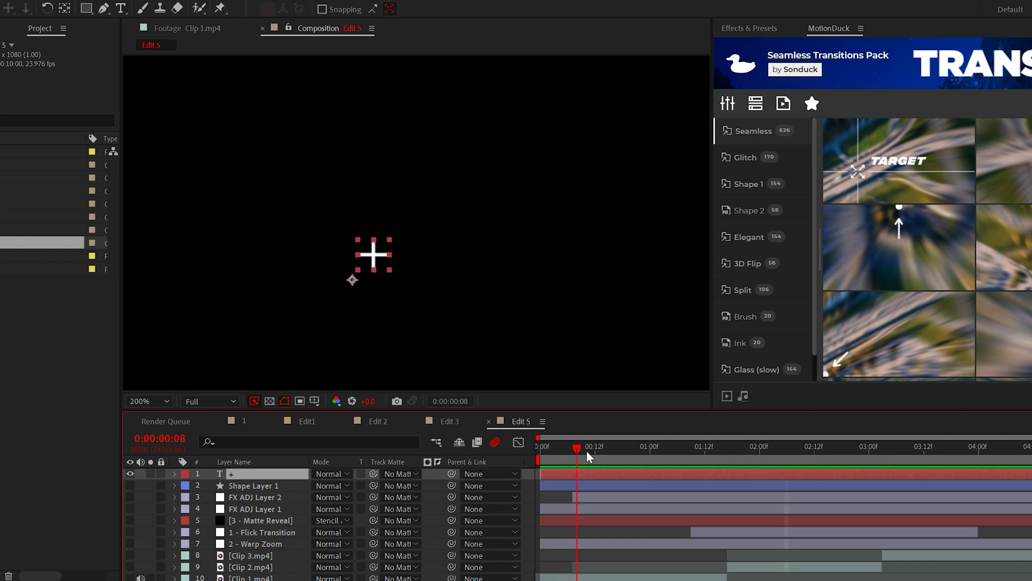
{"action": "left_click", "coordinate": [210, 486]}
{"action": "key", "text": "Page_Down"}
{"action": "key", "text": "Page_Down"}
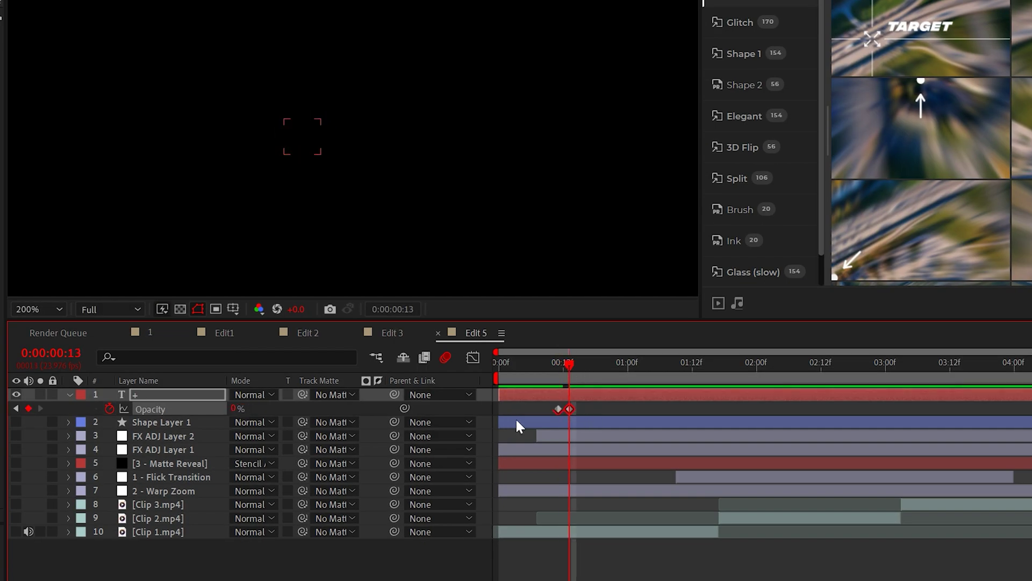
{"action": "left_click_drag", "start_coordinate": [573, 366], "coordinate": [593, 363]}
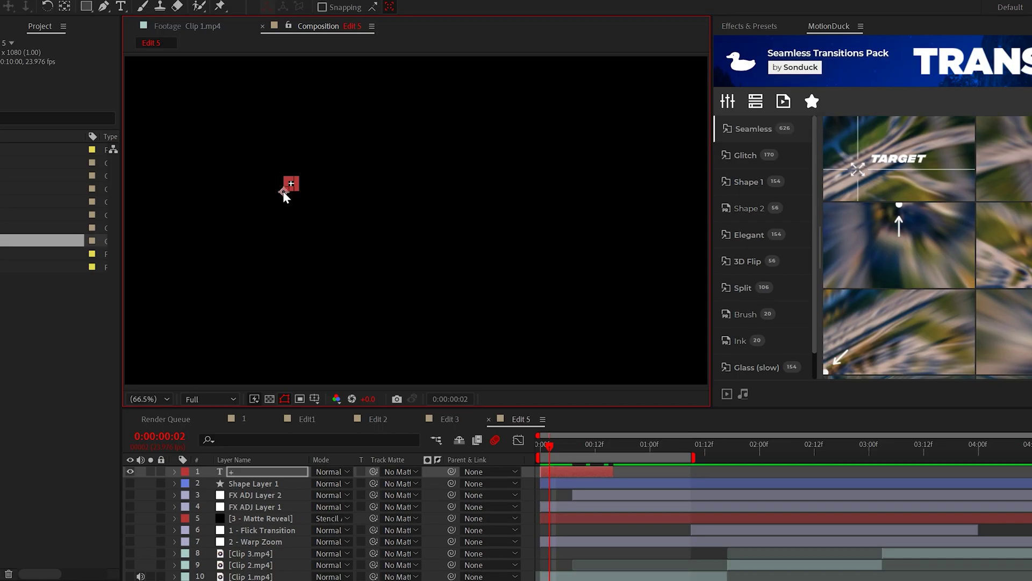
Step: Duplicate the shortened "+" text layer and spread the copies to different positions across the frame
{"action": "key", "text": "ctrl+d"}
{"action": "left_click_drag", "start_coordinate": [284, 192], "coordinate": [390, 163]}
{"action": "left_click_drag", "start_coordinate": [230, 146], "coordinate": [573, 328]}
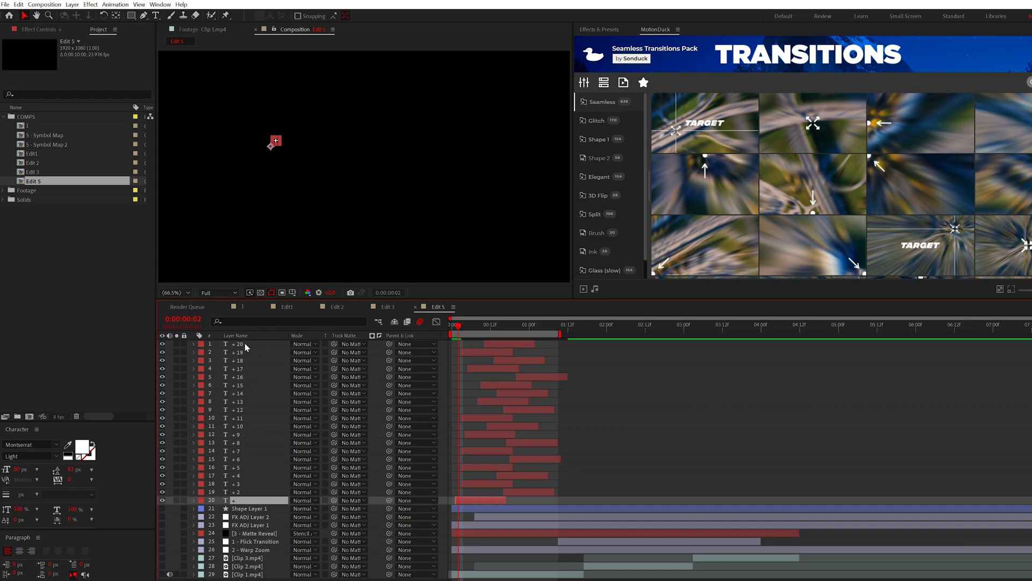
Step: Select all the "+" text layers and pre-compose them as Symbol Flicker
{"action": "left_click", "coordinate": [247, 471], "text": "shift"}
{"action": "left_click", "coordinate": [72, 5]}
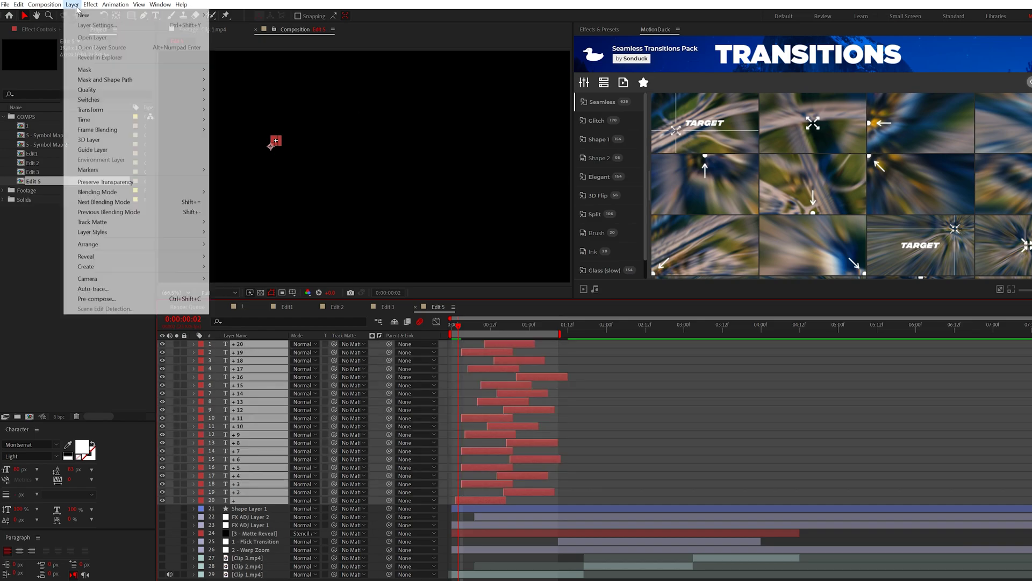
{"action": "left_click", "coordinate": [119, 299]}
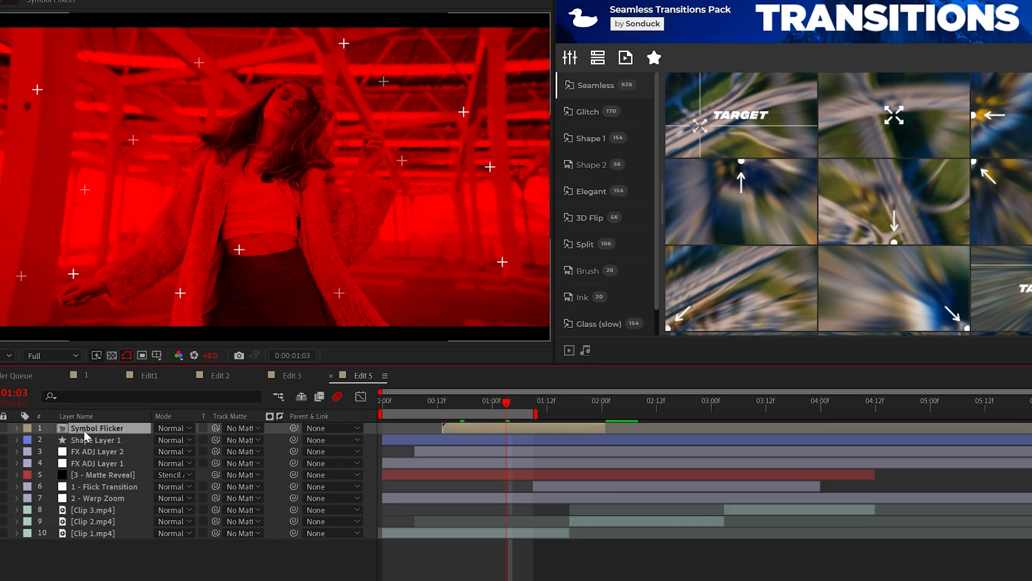
{"action": "left_click", "coordinate": [533, 345]}
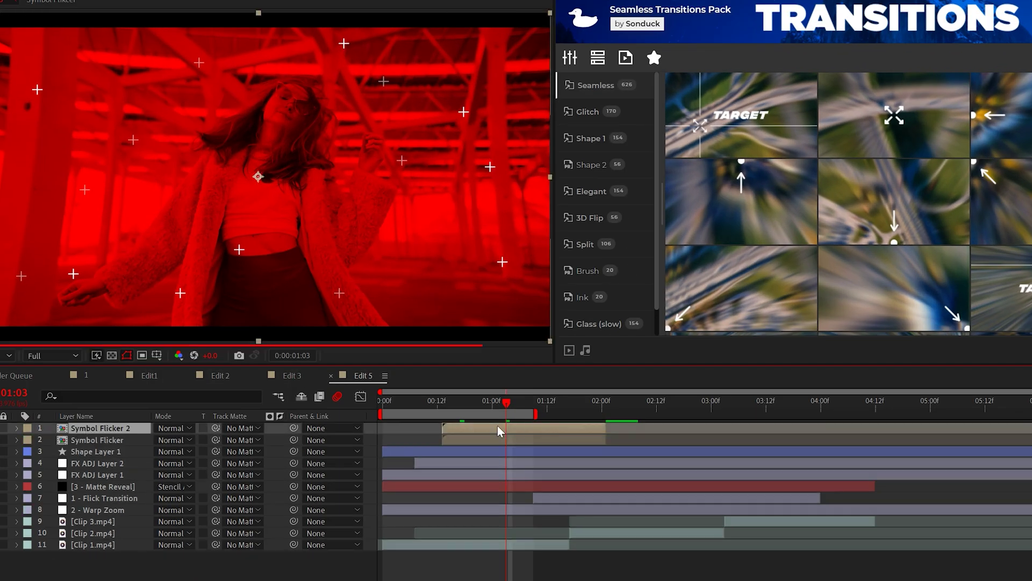
Step: Move Symbol Flicker 2 to start where Clip 1 ends and show its Rotation property at 0:00:02:08
{"action": "left_click", "coordinate": [639, 407]}
{"action": "key", "text": "r"}
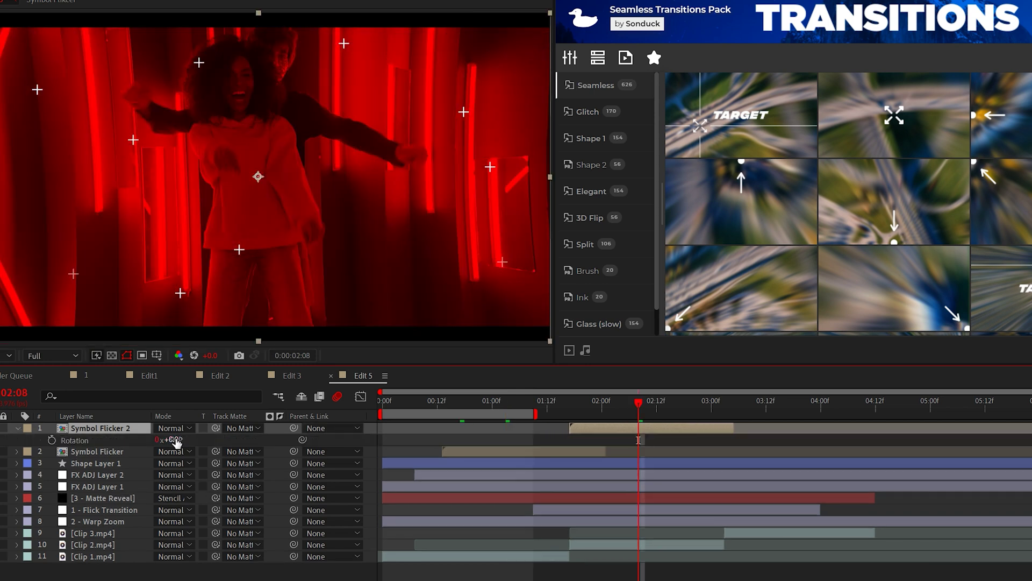